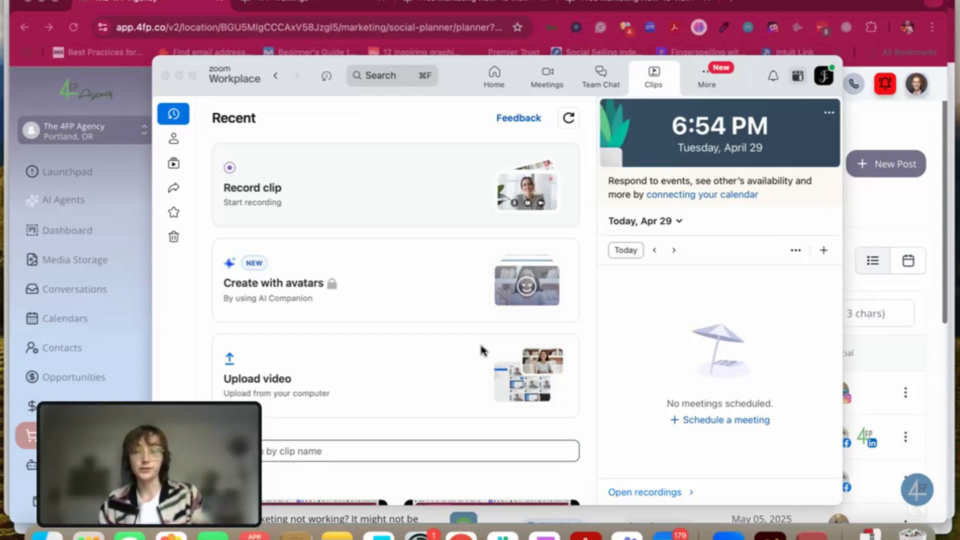
Step: Switch to the Social Planner browser window and start a new post with Content AI
{"action": "left_click", "coordinate": [910, 220]}
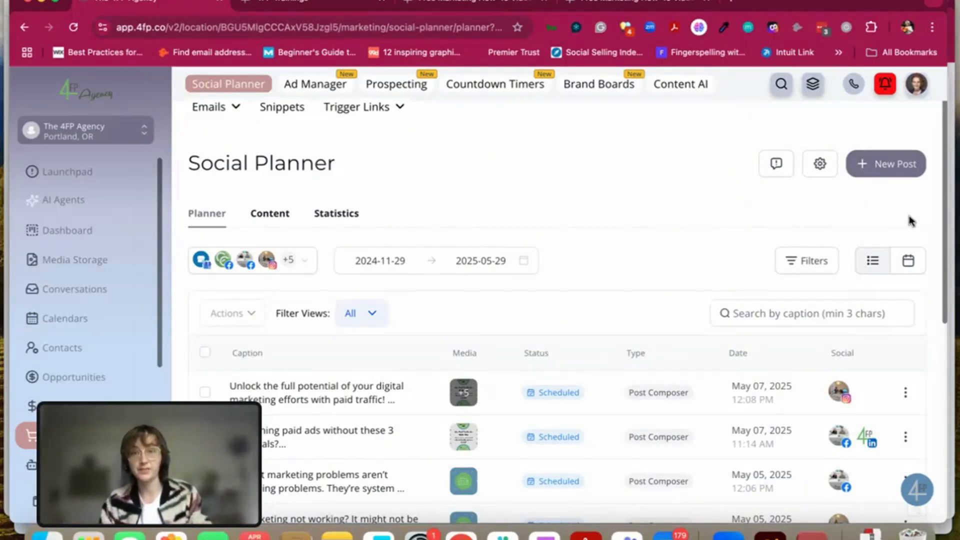
{"action": "scroll", "coordinate": [688, 185], "scroll_direction": "down", "scroll_amount": 1}
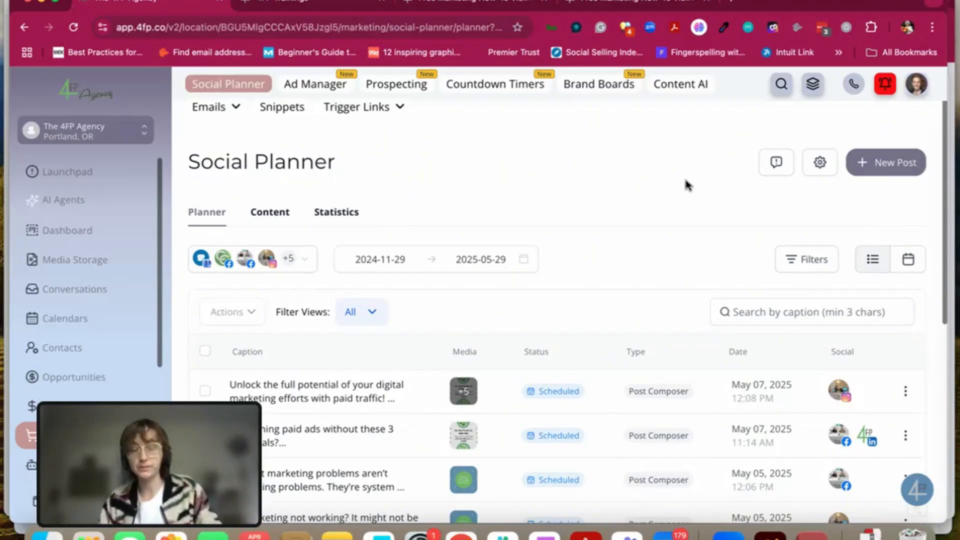
{"action": "left_click", "coordinate": [878, 177]}
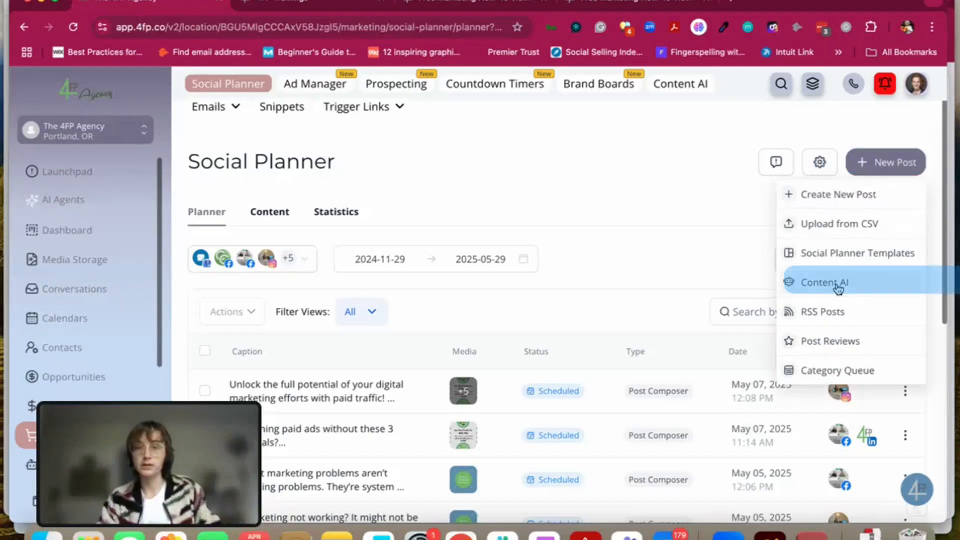
{"action": "left_click", "coordinate": [838, 286]}
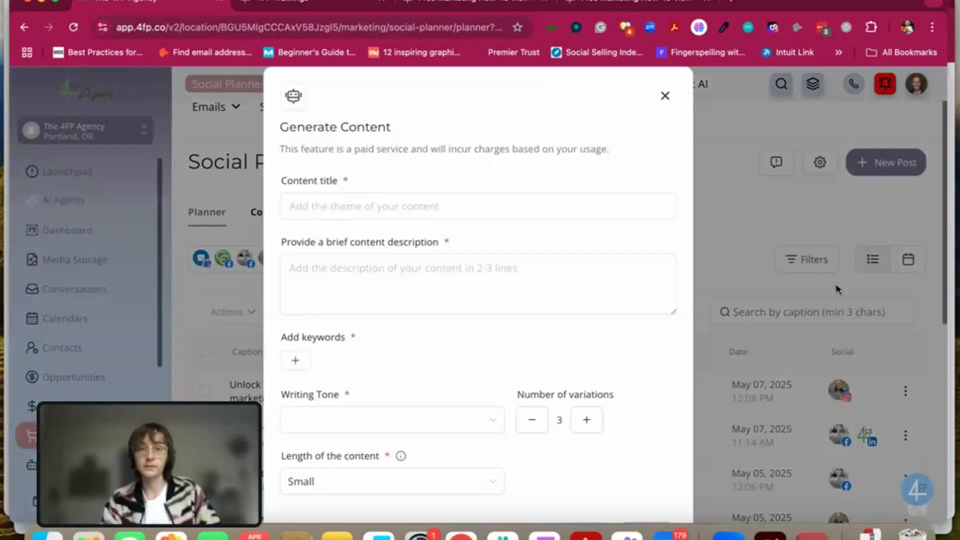
Step: Title the content "demo" and describe a post stating facts on America's current employment situation, ending with an uplifting CTA encouraging a job that fulfills life needs
{"action": "left_click", "coordinate": [491, 206]}
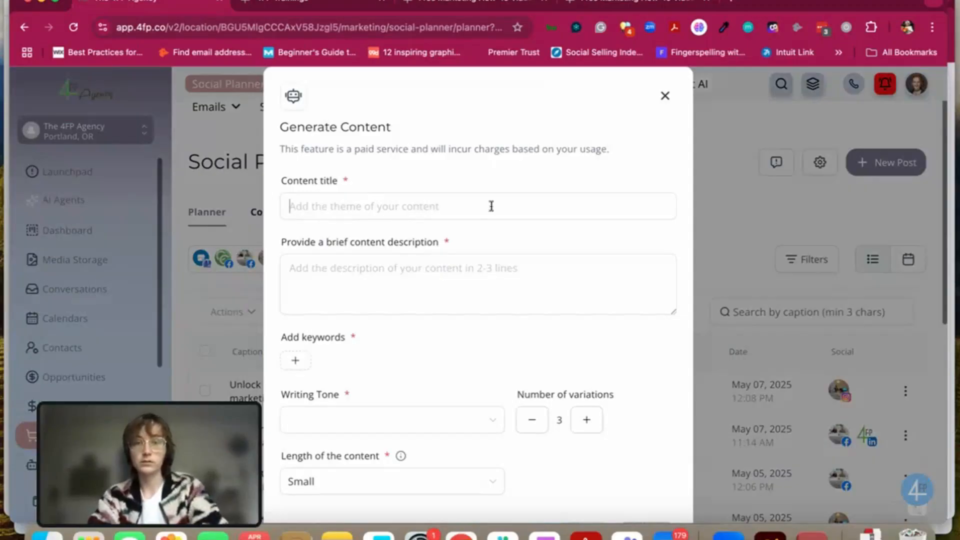
{"action": "type", "text": "demo"}
{"action": "left_click", "coordinate": [467, 278]}
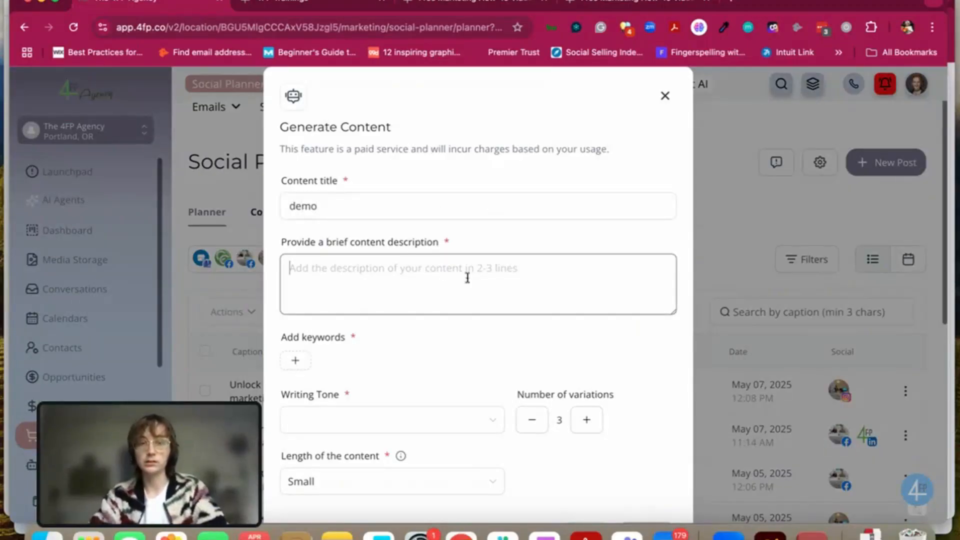
{"action": "type", "text": "create a post that states facts around the current employment situation in America. End with an uplifting CTA that encourages them to do the job that fulfills all of their life needs."}
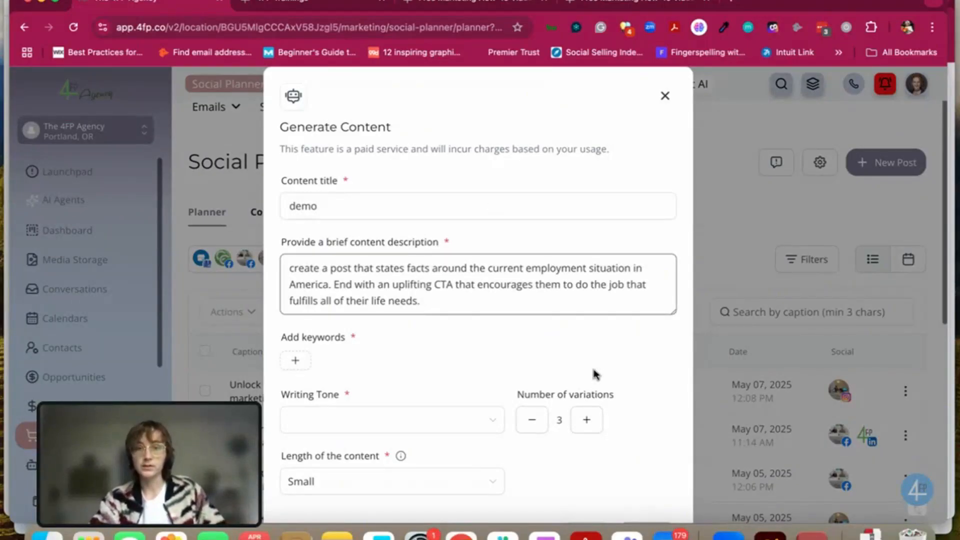
{"action": "left_click_drag", "start_coordinate": [429, 270], "coordinate": [452, 285]}
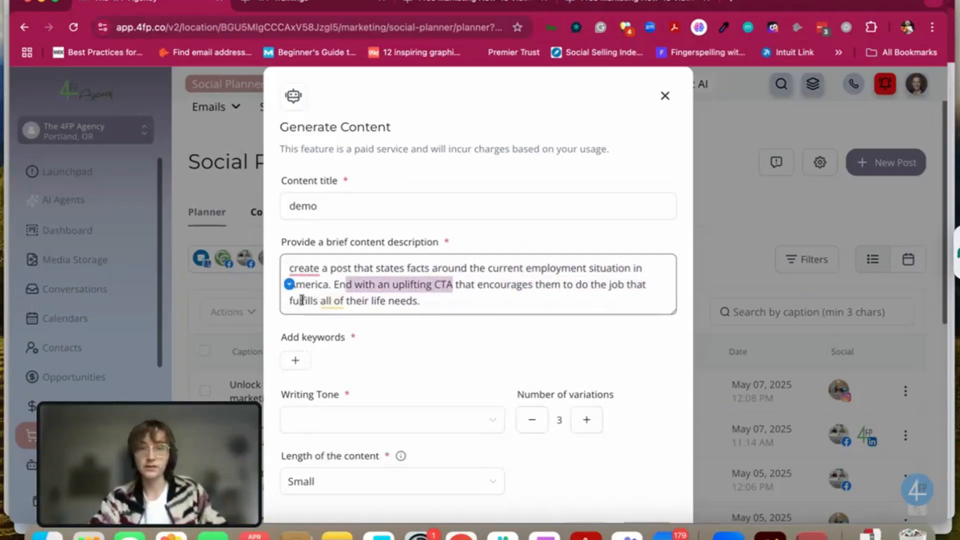
{"action": "left_click", "coordinate": [333, 298]}
Step: Add the keywords cfp, lifeplanner and employment to the content request
{"action": "scroll", "coordinate": [561, 342], "scroll_direction": "down", "scroll_amount": 2}
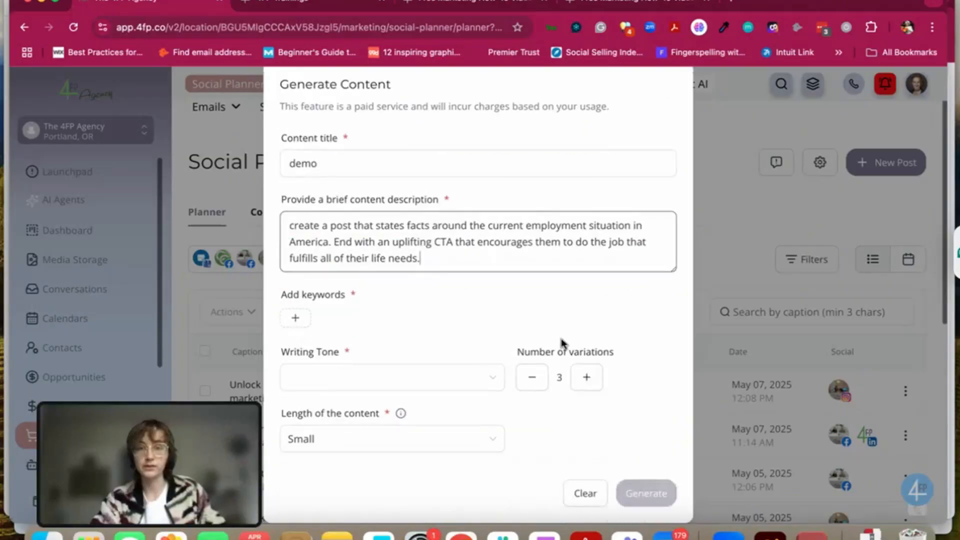
{"action": "left_click", "coordinate": [294, 318]}
{"action": "type", "text": "cfp"}
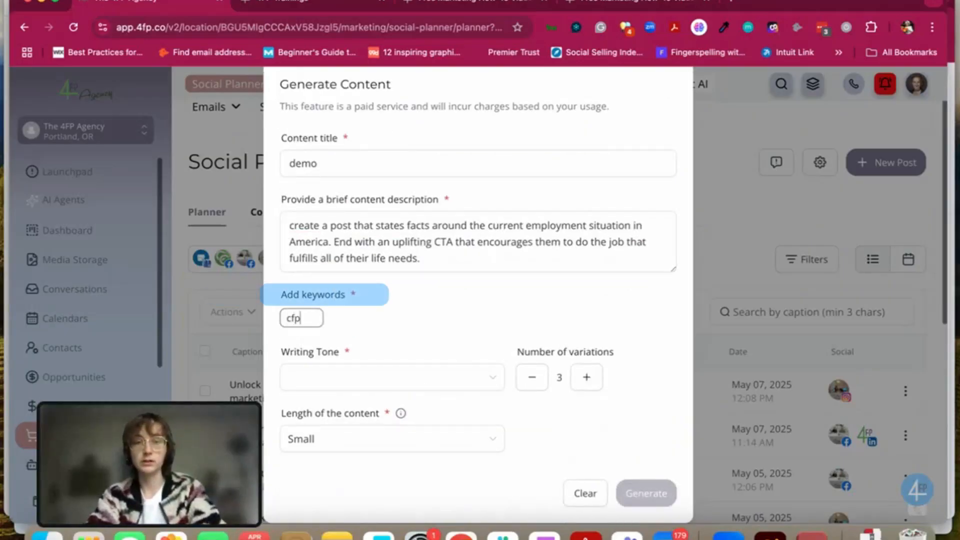
{"action": "key", "text": "Return"}
{"action": "left_click", "coordinate": [336, 318]}
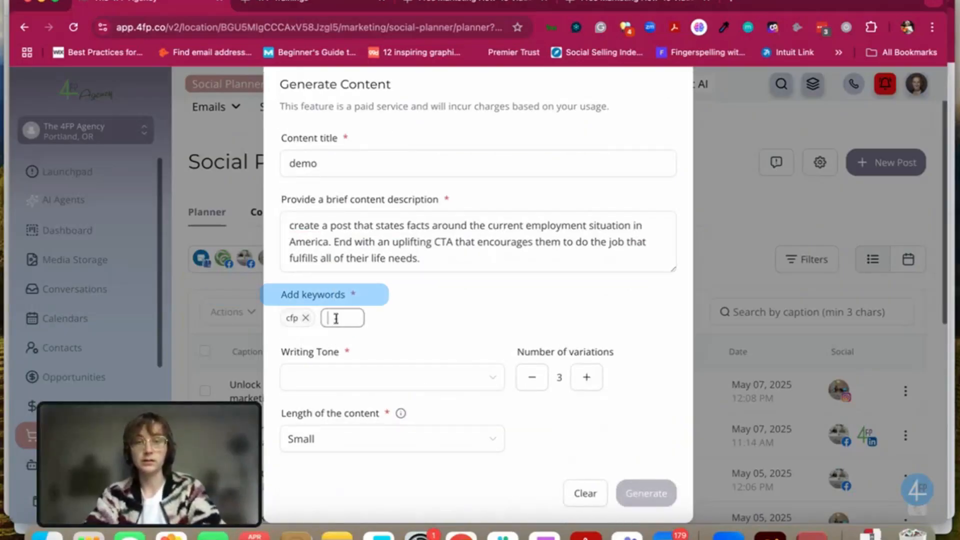
{"action": "type", "text": "lifeplanner"}
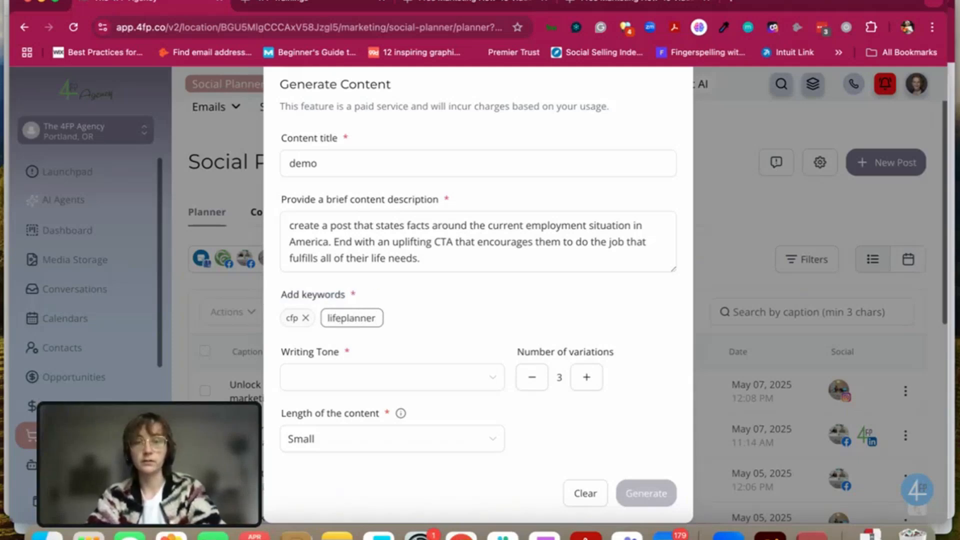
{"action": "key", "text": "Return"}
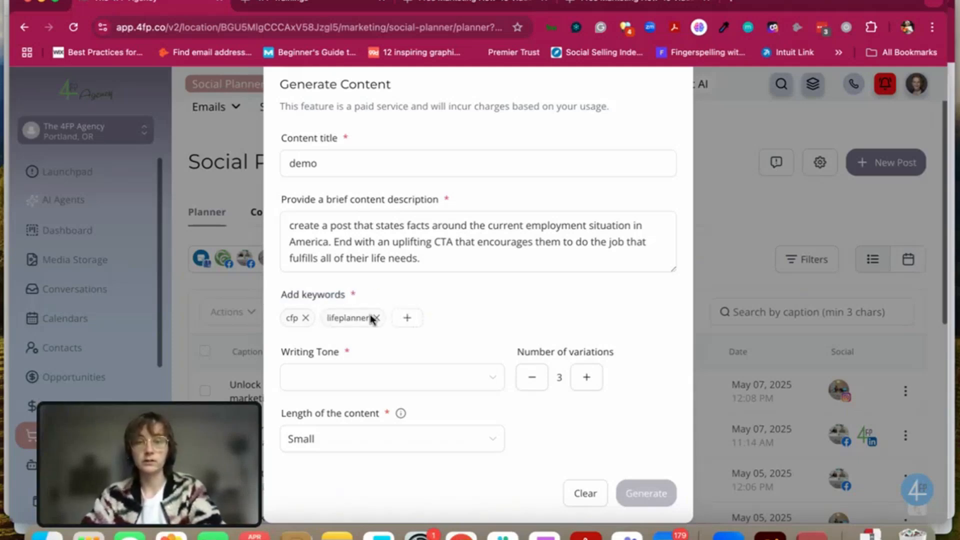
{"action": "left_click", "coordinate": [407, 317]}
{"action": "type", "text": "em"}
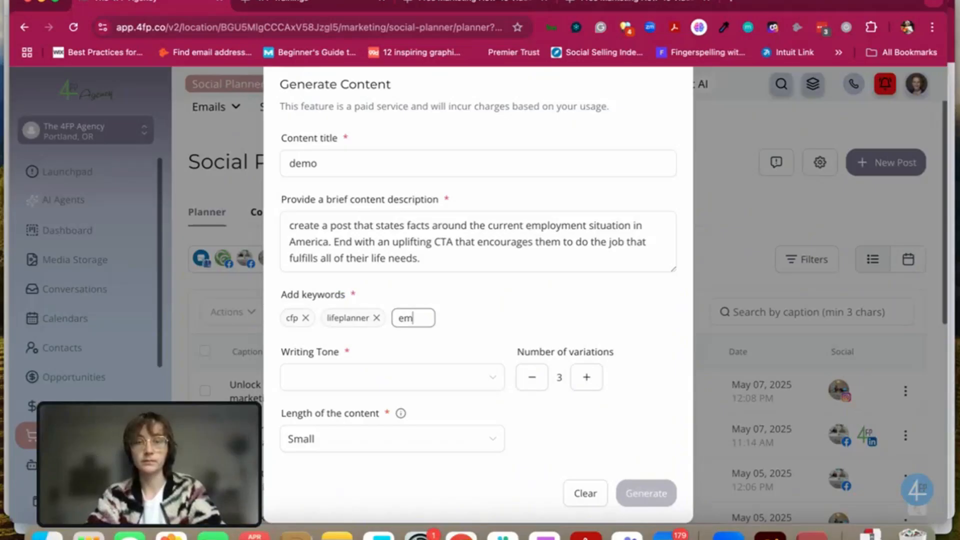
{"action": "type", "text": "ploy"}
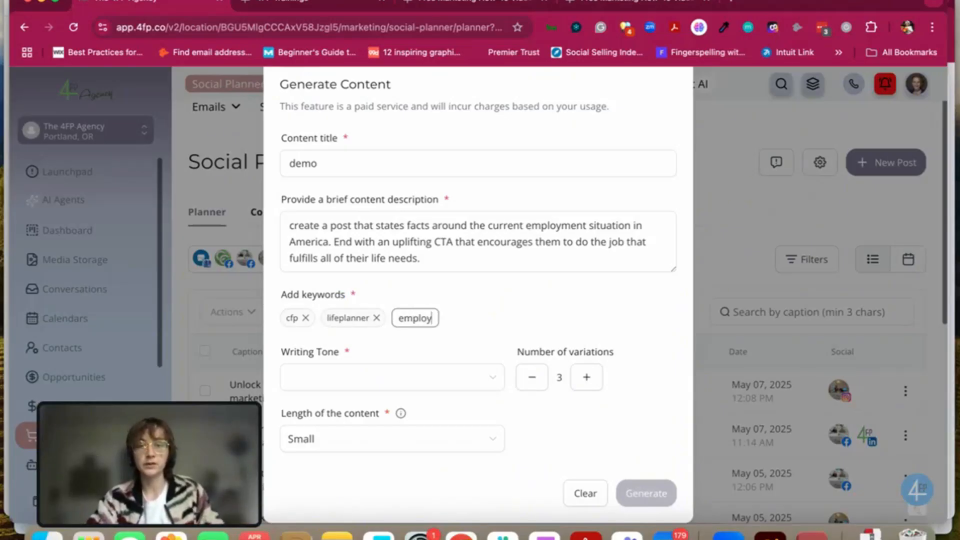
Step: Generate the content variations with a Witty writing tone and Large content length
{"action": "left_click", "coordinate": [390, 377]}
{"action": "left_click", "coordinate": [375, 299]}
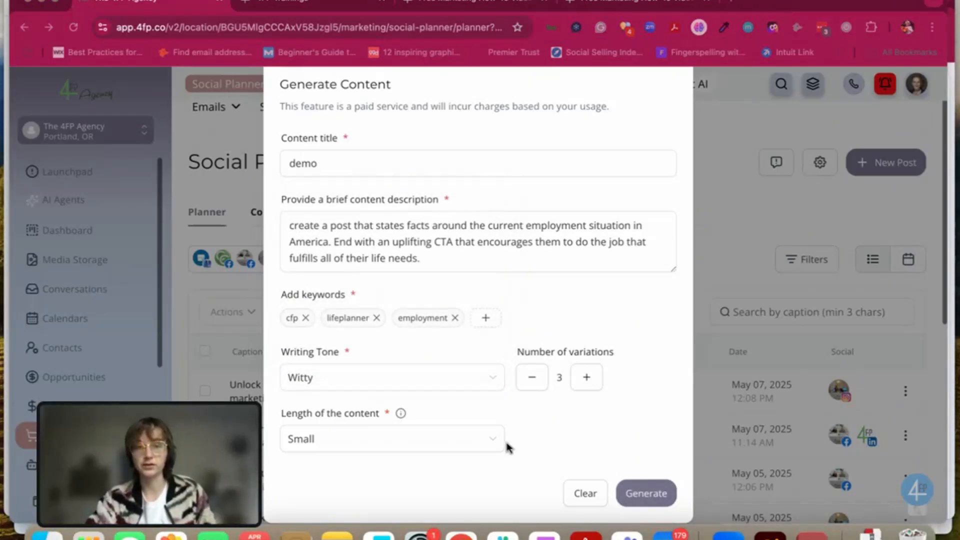
{"action": "left_click", "coordinate": [464, 438]}
{"action": "left_click", "coordinate": [481, 439]}
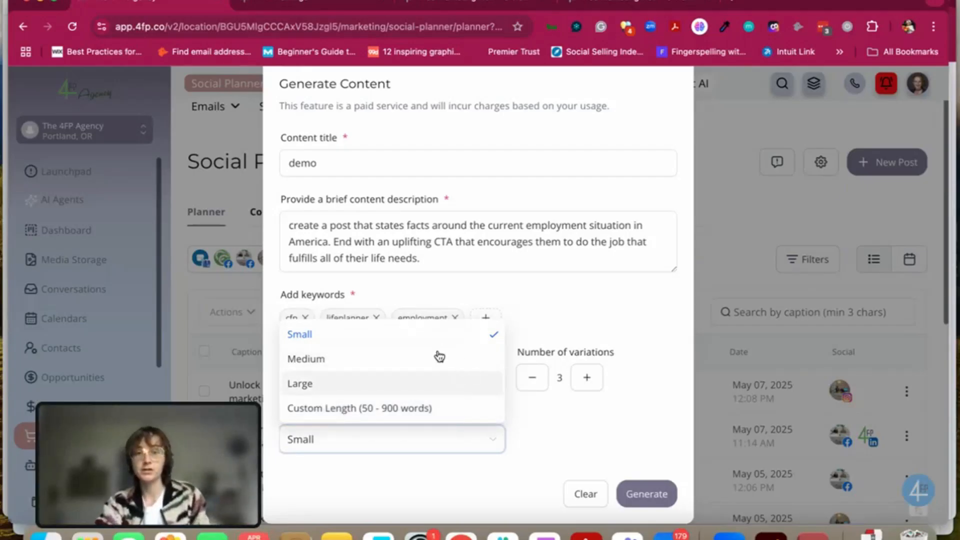
{"action": "left_click", "coordinate": [369, 367]}
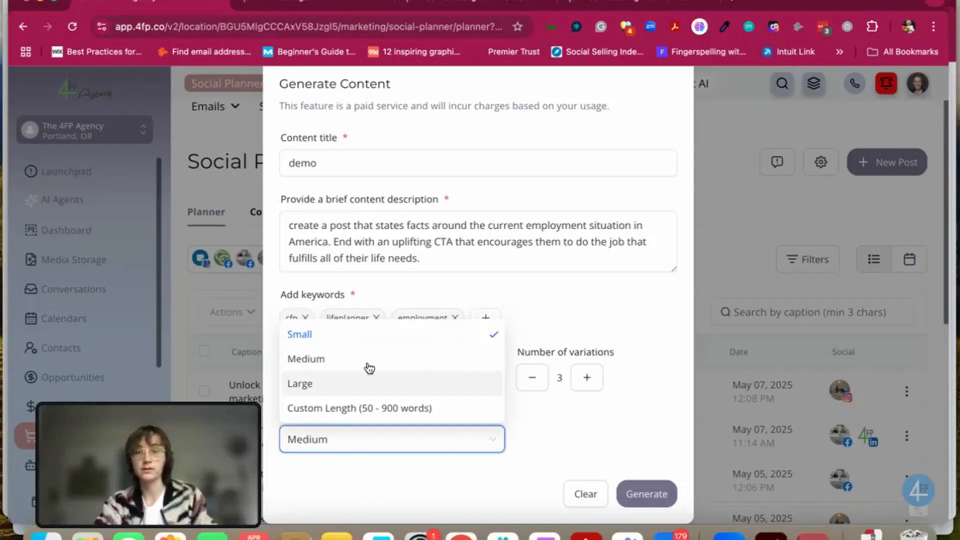
{"action": "left_click", "coordinate": [488, 443]}
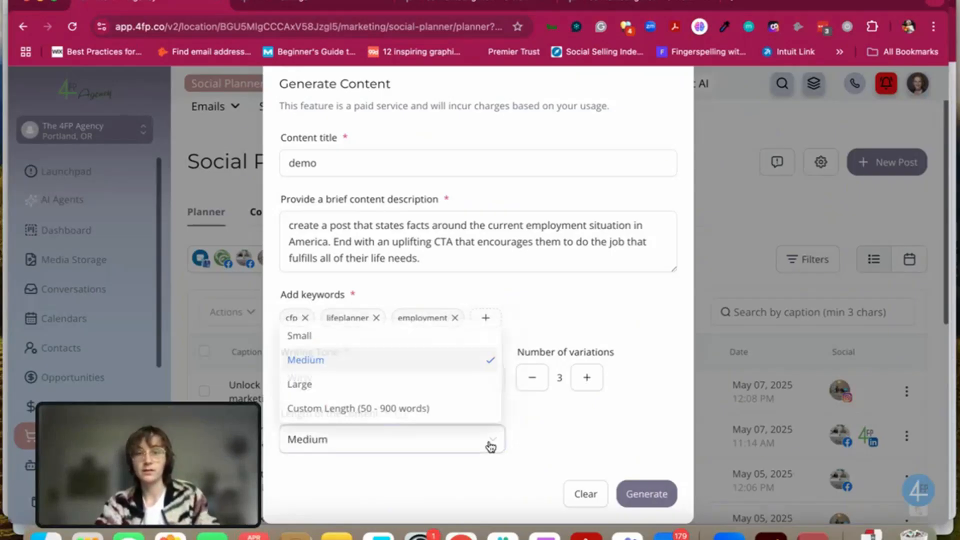
{"action": "left_click", "coordinate": [447, 385]}
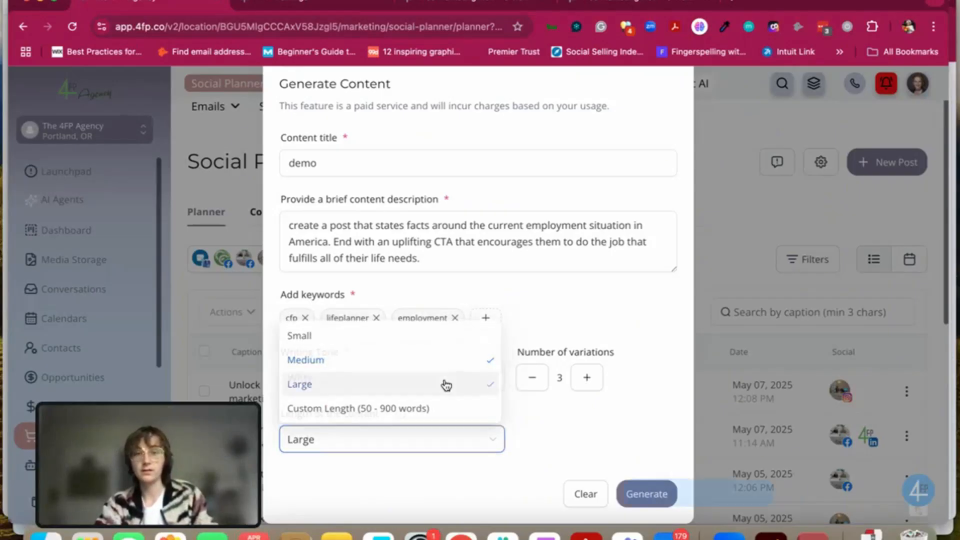
{"action": "left_click", "coordinate": [648, 493]}
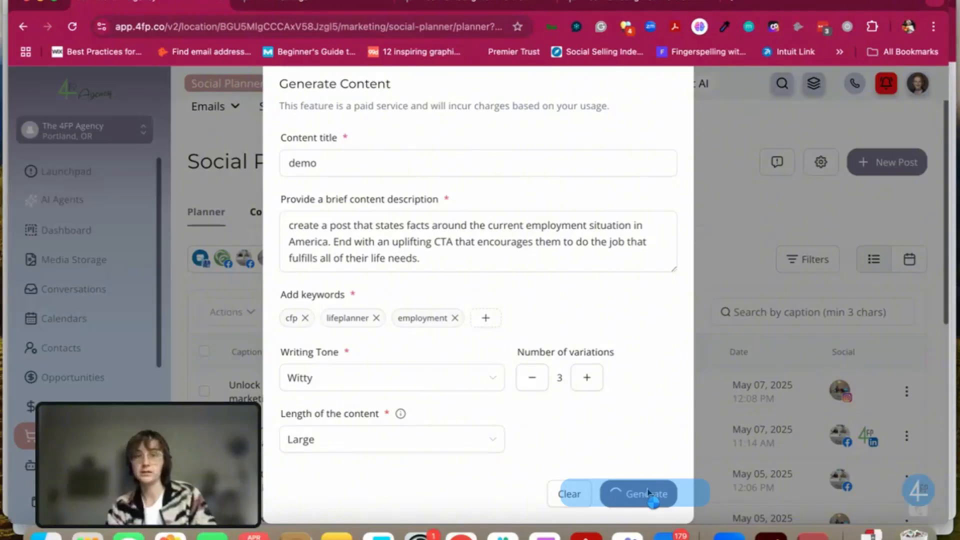
Step: Read through the generated content variations, checking their wording, calls to action and hashtags
{"action": "scroll", "coordinate": [283, 321], "scroll_direction": "down", "scroll_amount": 5}
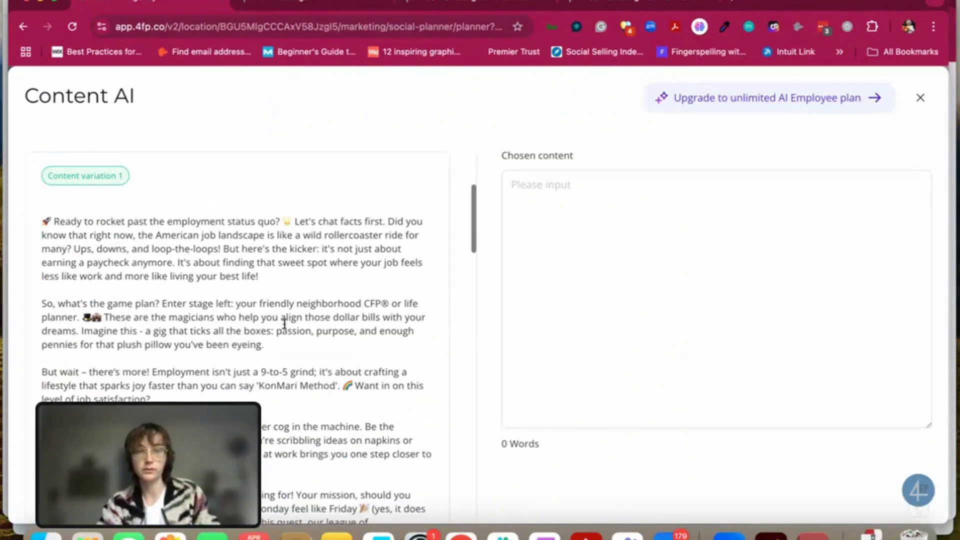
{"action": "scroll", "coordinate": [284, 324], "scroll_direction": "down", "scroll_amount": 3}
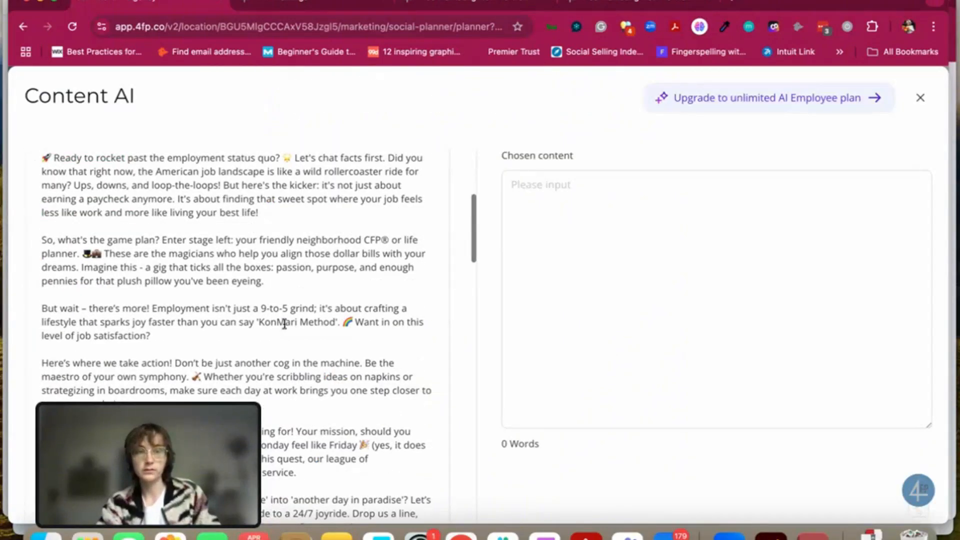
{"action": "scroll", "coordinate": [284, 324], "scroll_direction": "down", "scroll_amount": 7}
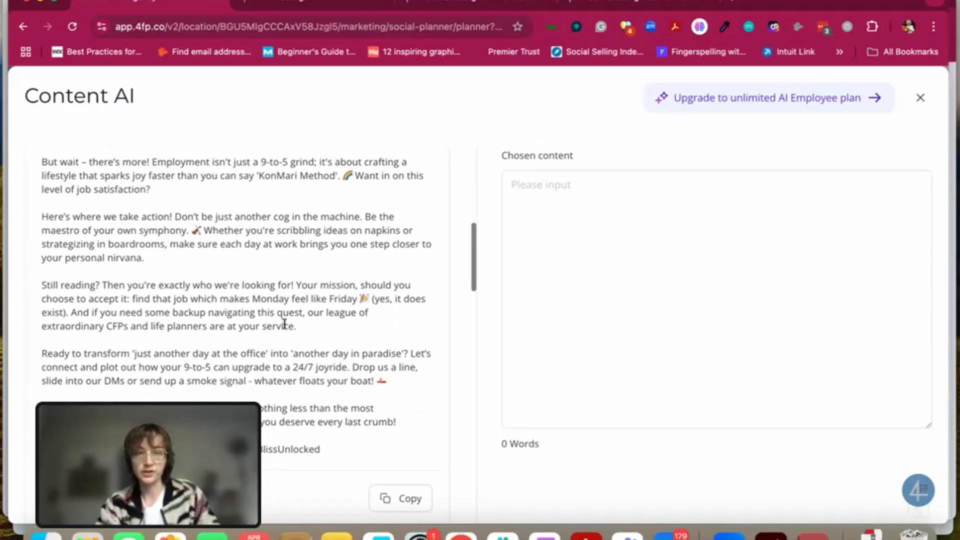
{"action": "scroll", "coordinate": [284, 324], "scroll_direction": "down", "scroll_amount": 2}
{"action": "scroll", "coordinate": [285, 325], "scroll_direction": "up", "scroll_amount": 10}
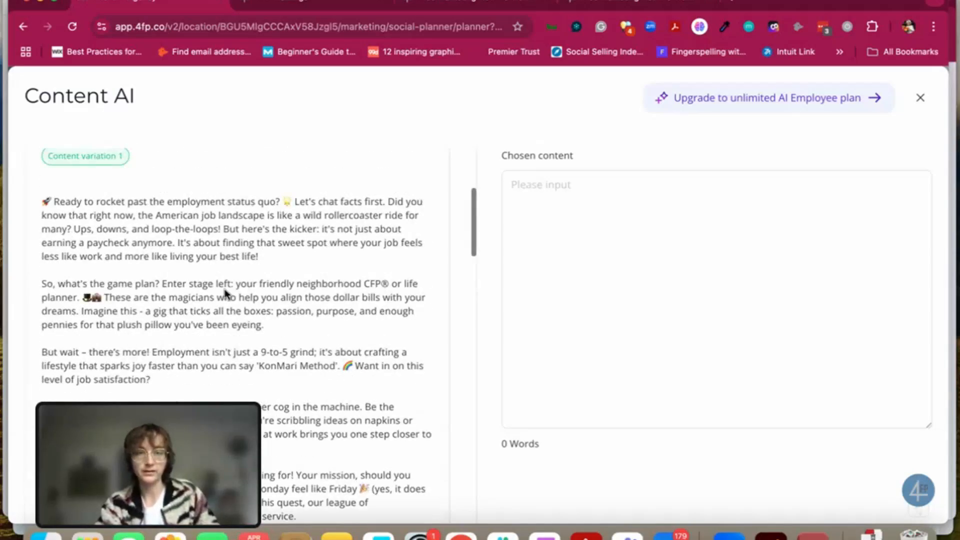
{"action": "scroll", "coordinate": [281, 361], "scroll_direction": "down", "scroll_amount": 3}
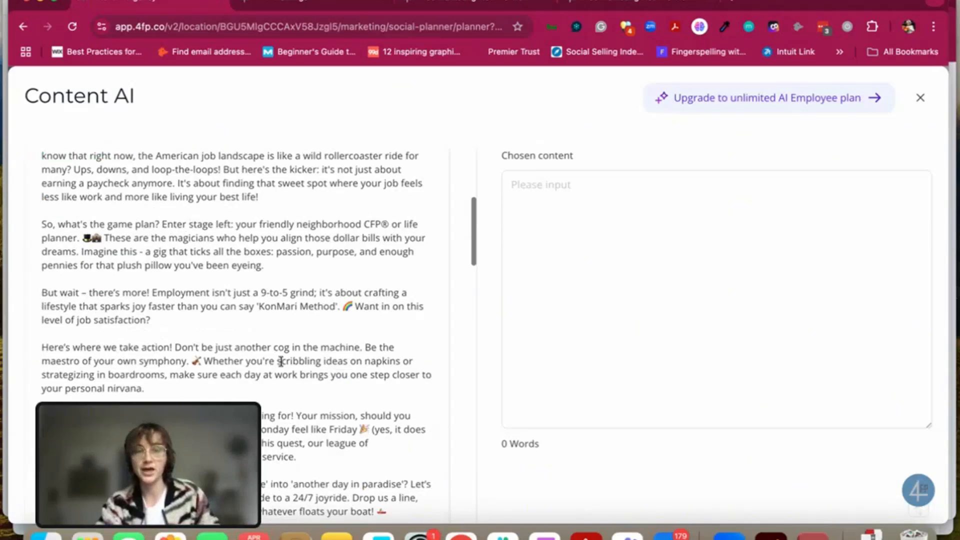
{"action": "scroll", "coordinate": [281, 361], "scroll_direction": "down", "scroll_amount": 5}
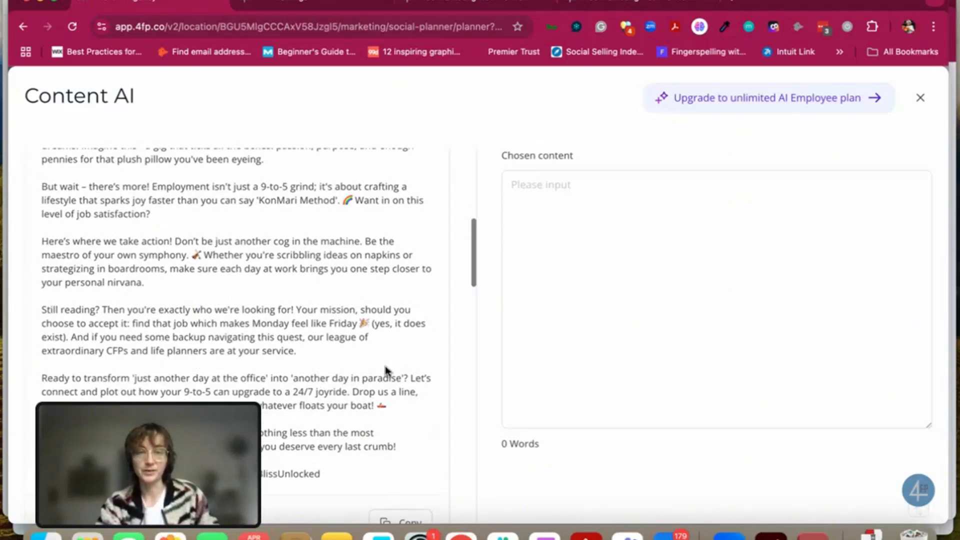
{"action": "scroll", "coordinate": [385, 369], "scroll_direction": "down", "scroll_amount": 5}
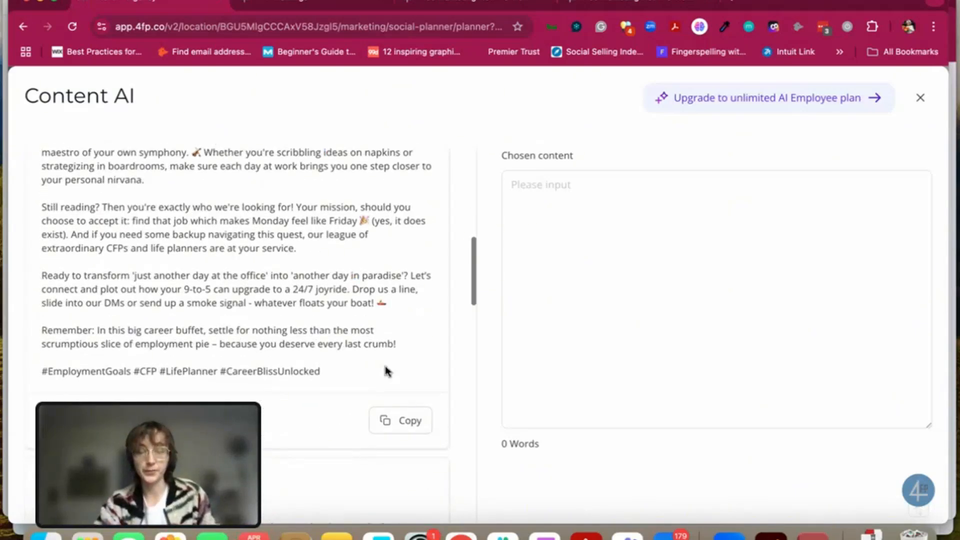
{"action": "scroll", "coordinate": [385, 370], "scroll_direction": "down", "scroll_amount": 2}
{"action": "scroll", "coordinate": [374, 284], "scroll_direction": "up", "scroll_amount": 3}
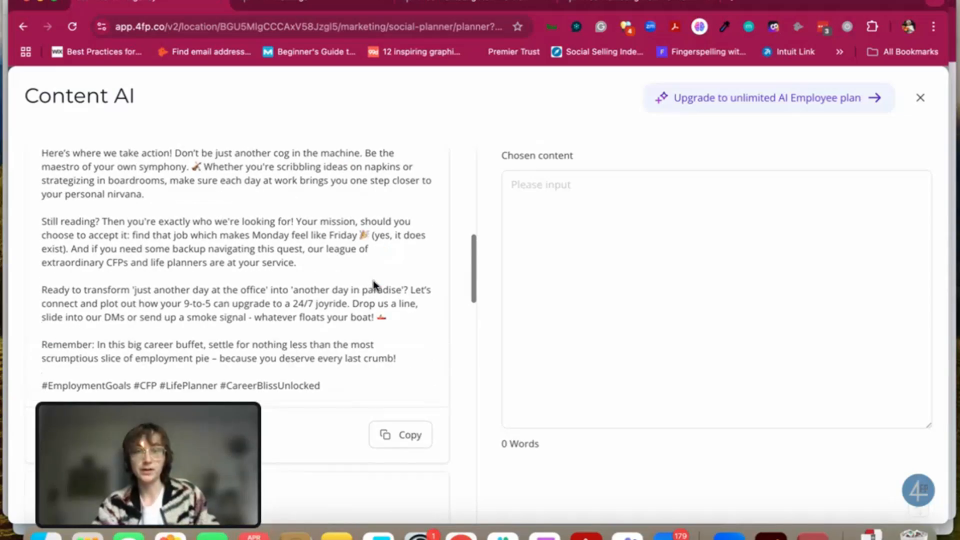
{"action": "scroll", "coordinate": [374, 286], "scroll_direction": "down", "scroll_amount": 1}
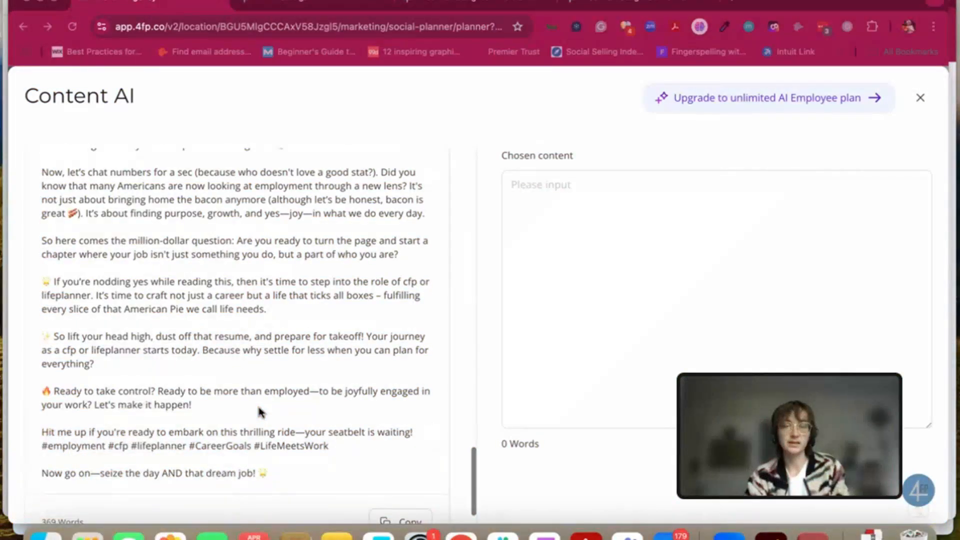
{"action": "scroll", "coordinate": [259, 412], "scroll_direction": "down", "scroll_amount": 2}
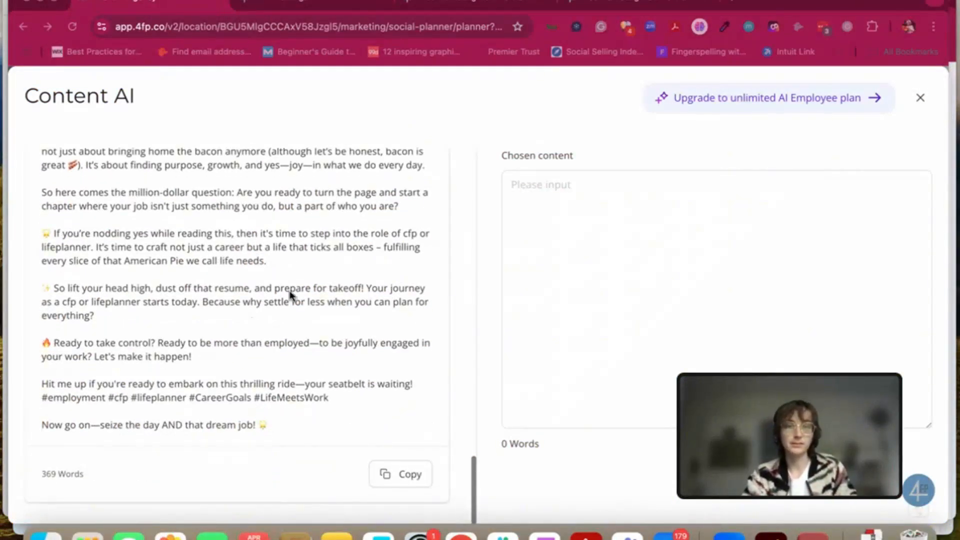
{"action": "scroll", "coordinate": [292, 295], "scroll_direction": "up", "scroll_amount": 1}
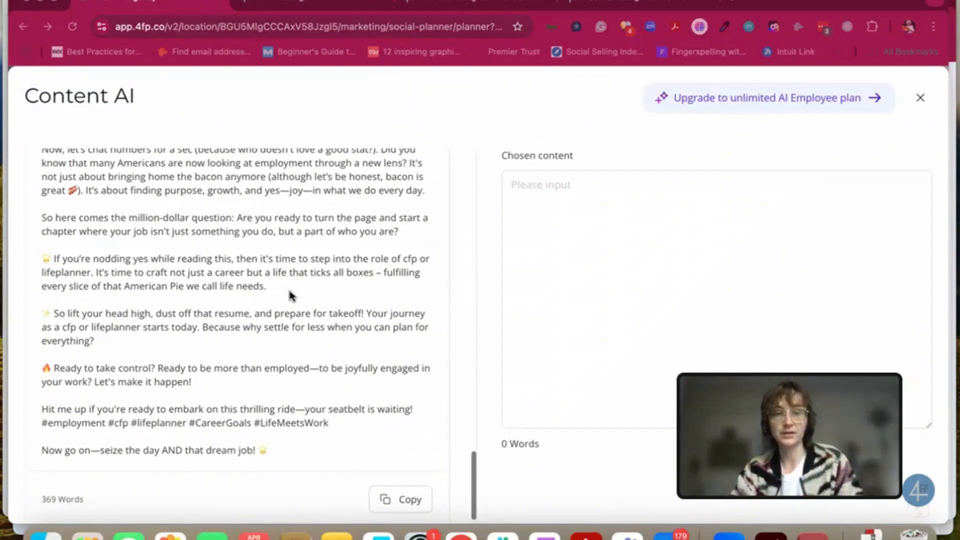
{"action": "scroll", "coordinate": [291, 295], "scroll_direction": "down", "scroll_amount": 1}
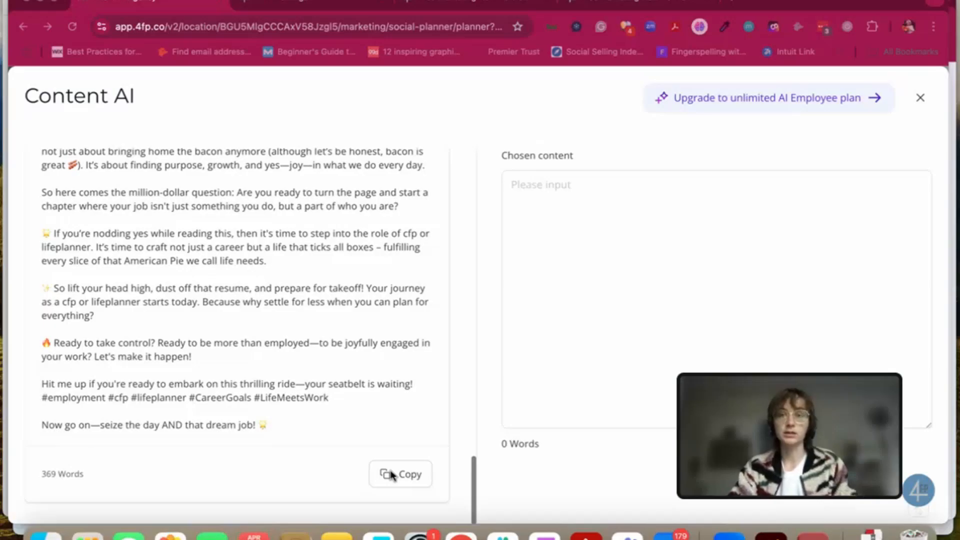
Step: Copy the last generated variation into the chosen content and review its text
{"action": "left_click", "coordinate": [405, 475]}
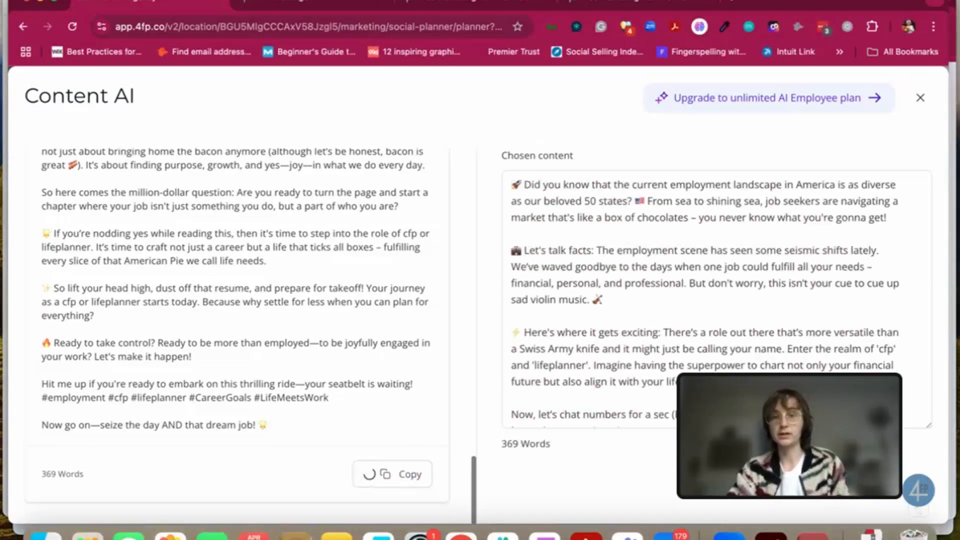
{"action": "scroll", "coordinate": [750, 358], "scroll_direction": "down", "scroll_amount": 2}
{"action": "scroll", "coordinate": [823, 477], "scroll_direction": "down", "scroll_amount": 2}
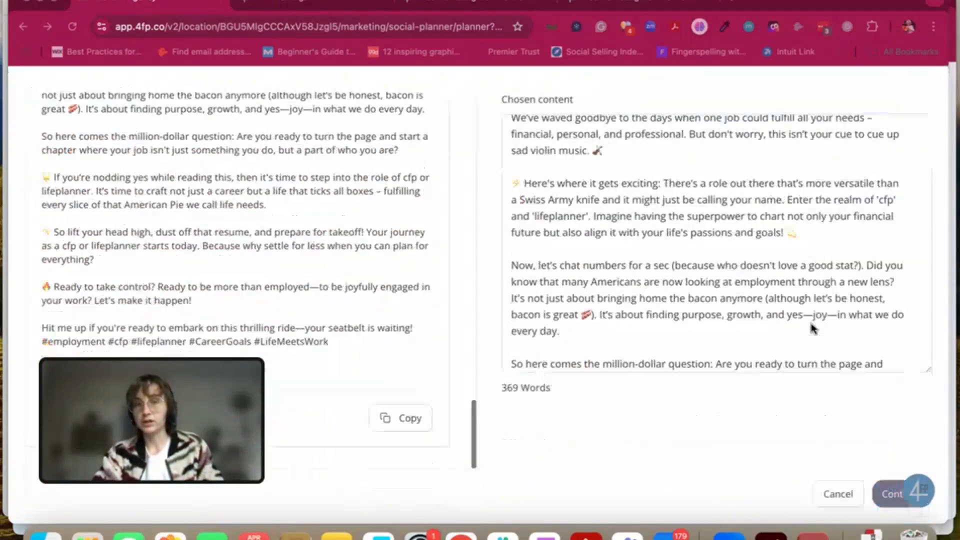
Step: Delete the stray text before "Did you know" in the chosen content and carry the content into a new social post
{"action": "scroll", "coordinate": [757, 286], "scroll_direction": "down", "scroll_amount": 3}
{"action": "scroll", "coordinate": [758, 286], "scroll_direction": "up", "scroll_amount": 5}
{"action": "left_click", "coordinate": [518, 163]}
{"action": "key", "text": "BackSpace"}
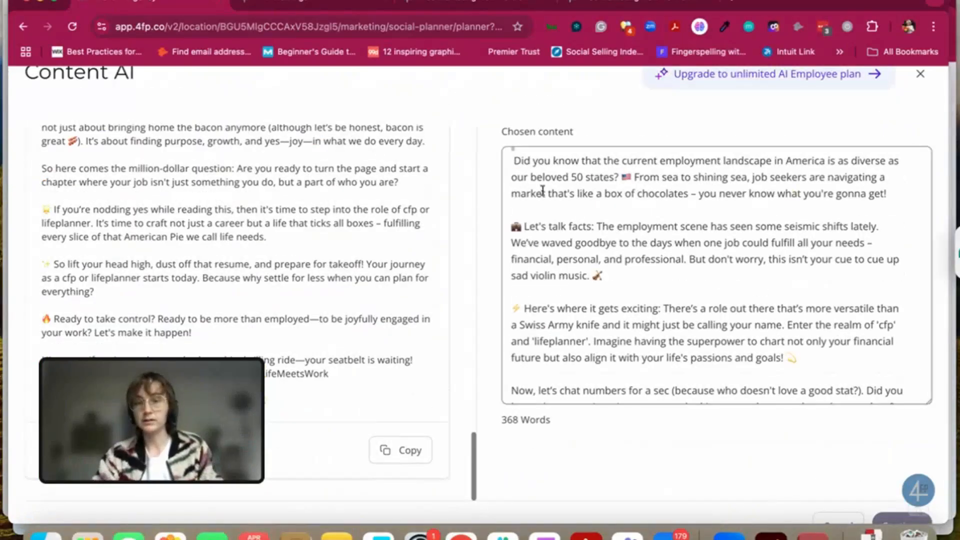
{"action": "scroll", "coordinate": [882, 492], "scroll_direction": "down", "scroll_amount": 1}
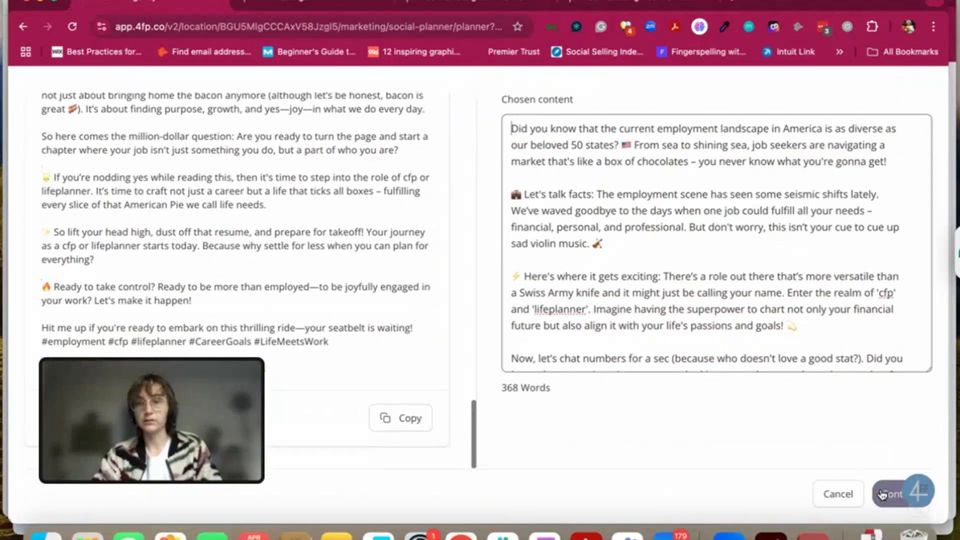
{"action": "left_click", "coordinate": [888, 494]}
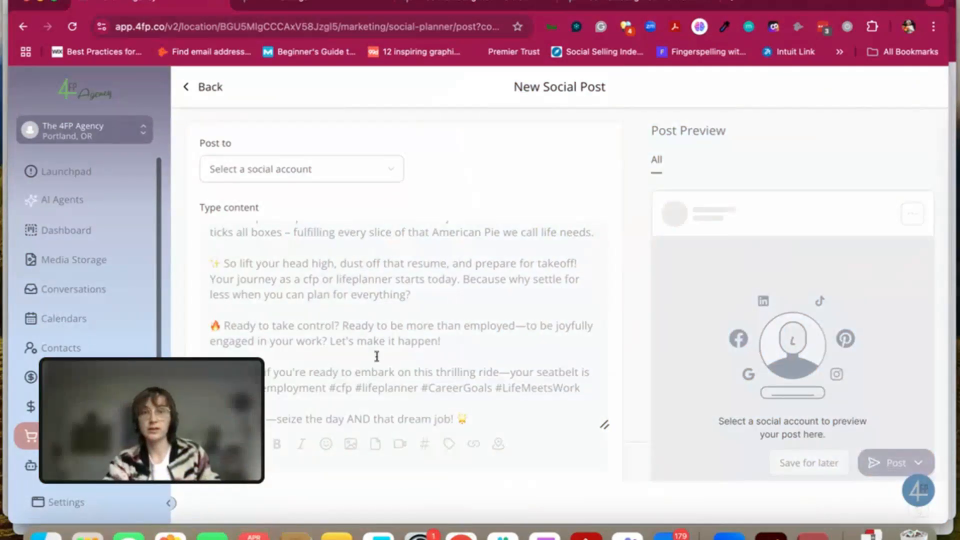
Step: Set the post to publish to all connected social accounts
{"action": "left_click", "coordinate": [390, 172]}
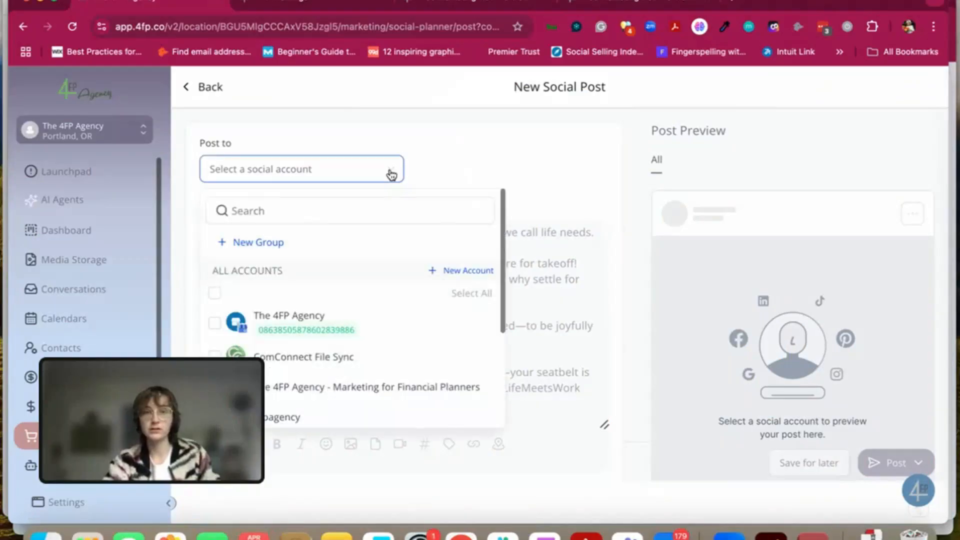
{"action": "left_click", "coordinate": [215, 294]}
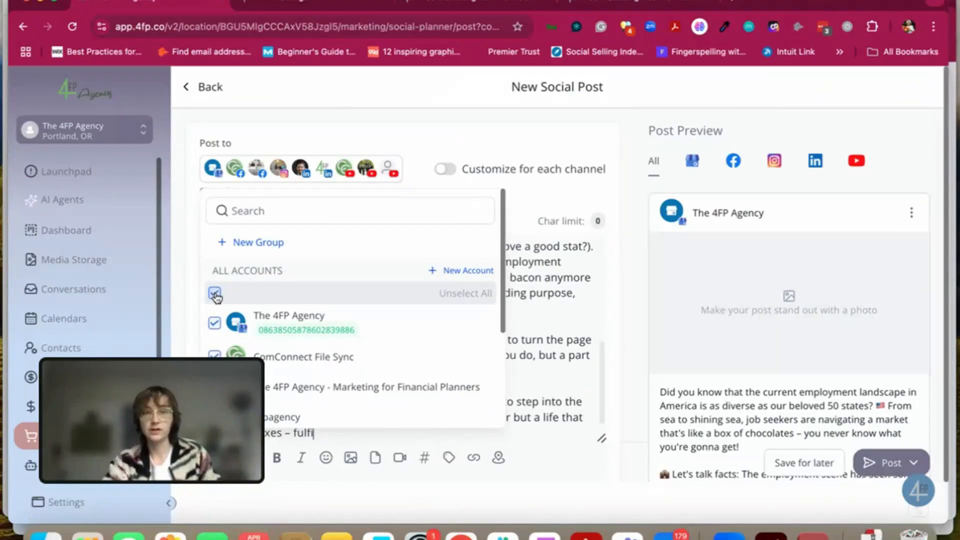
{"action": "left_click", "coordinate": [482, 157]}
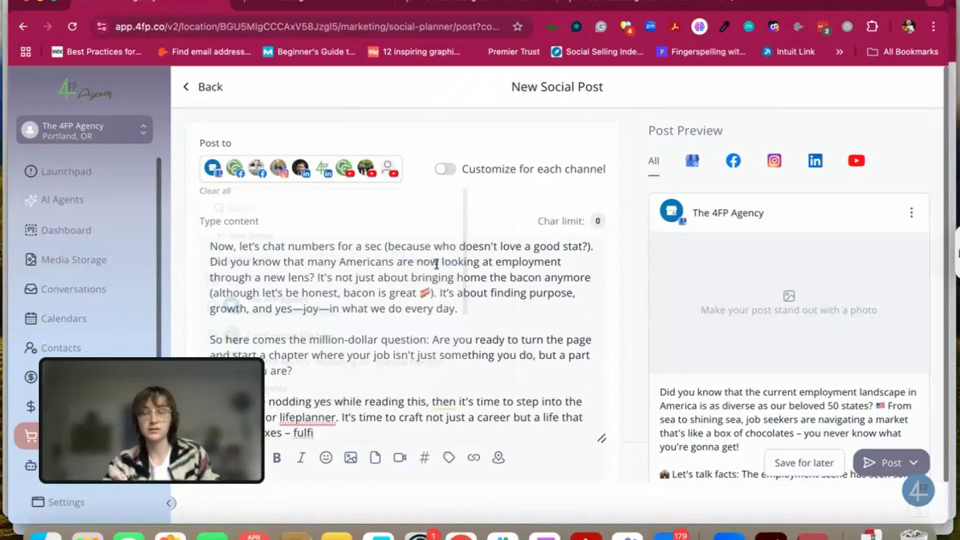
Step: Start an AI image for the post, described as "artsy pastel image of a financial planner with their client walking side by side in a park"
{"action": "scroll", "coordinate": [435, 260], "scroll_direction": "down", "scroll_amount": 3}
{"action": "left_click", "coordinate": [350, 299]}
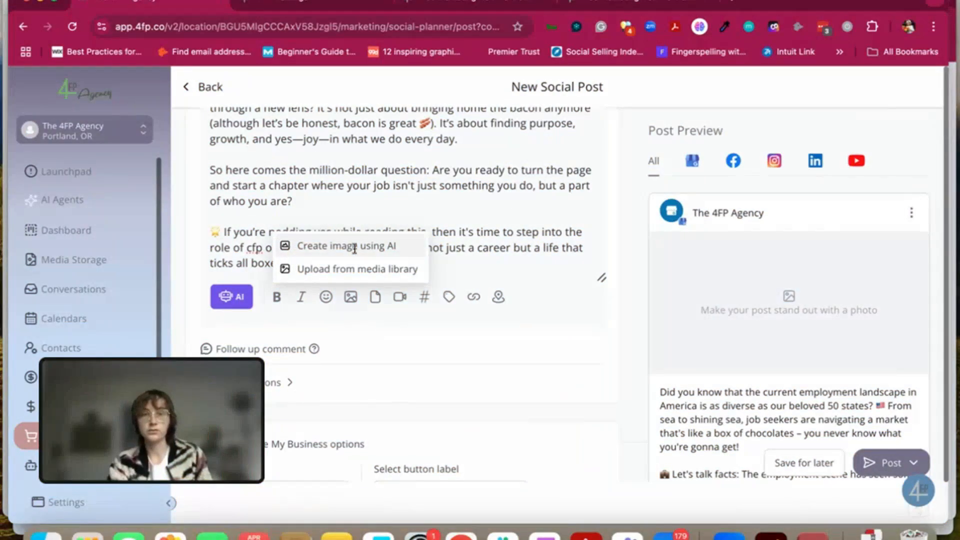
{"action": "left_click", "coordinate": [354, 247]}
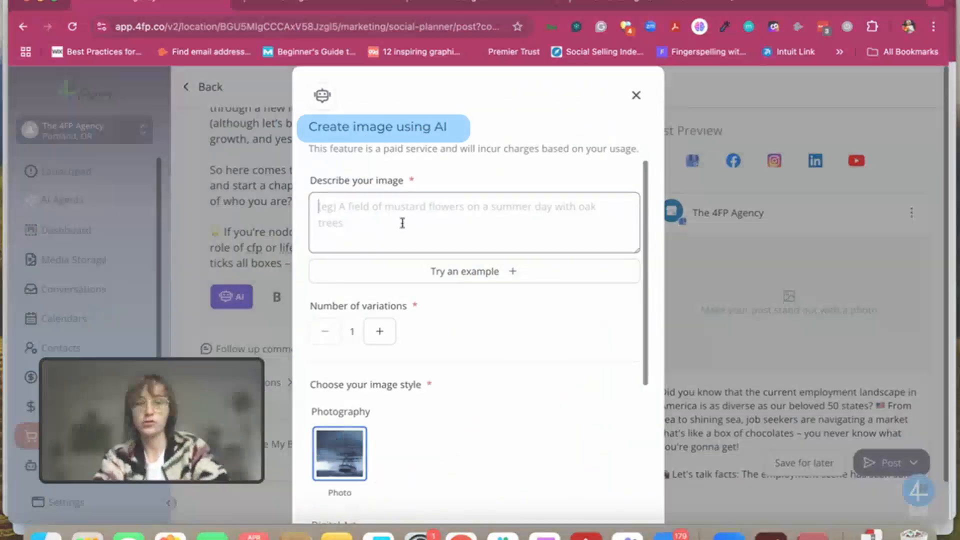
{"action": "type", "text": "artsy pastel image of a financial planner with their client walking side by side in a park"}
{"action": "scroll", "coordinate": [431, 331], "scroll_direction": "down", "scroll_amount": 1}
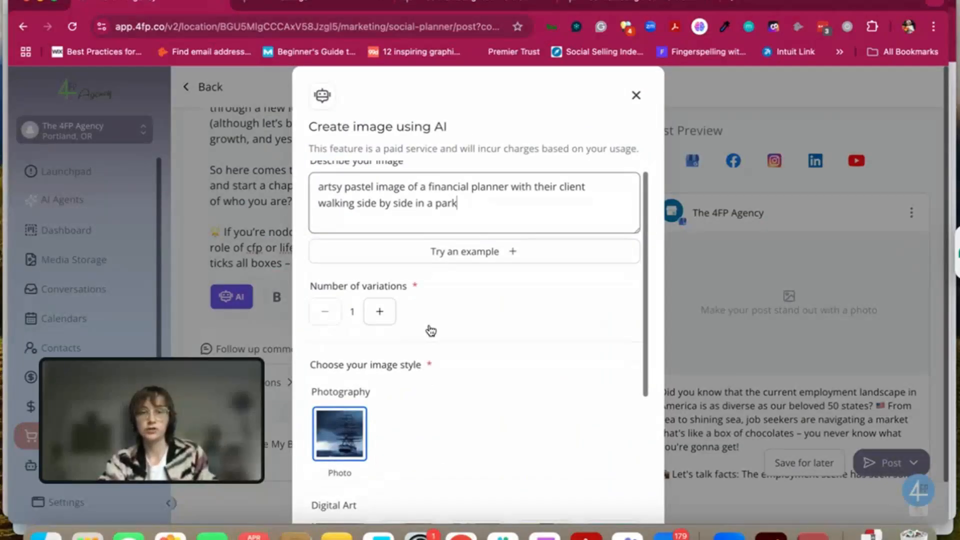
{"action": "scroll", "coordinate": [486, 360], "scroll_direction": "down", "scroll_amount": 4}
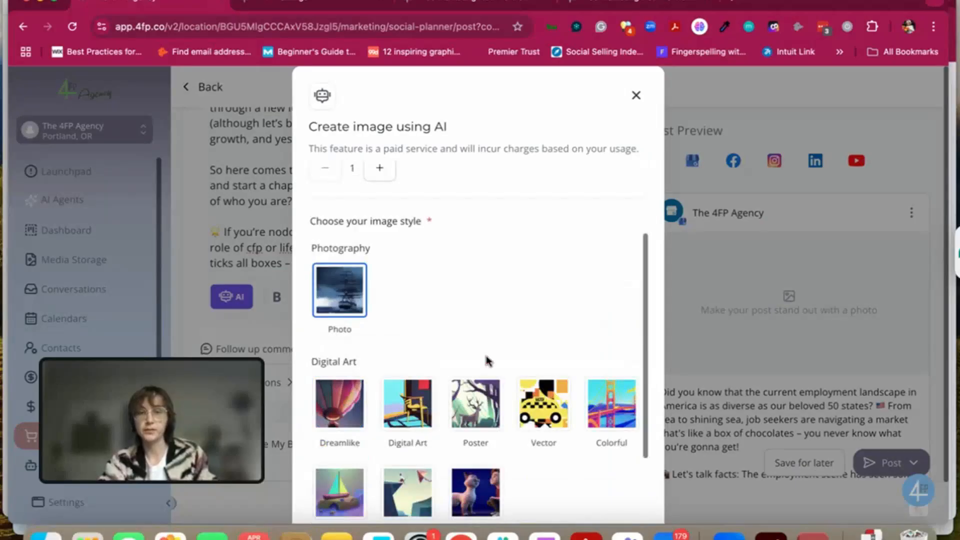
{"action": "scroll", "coordinate": [377, 273], "scroll_direction": "up", "scroll_amount": 2}
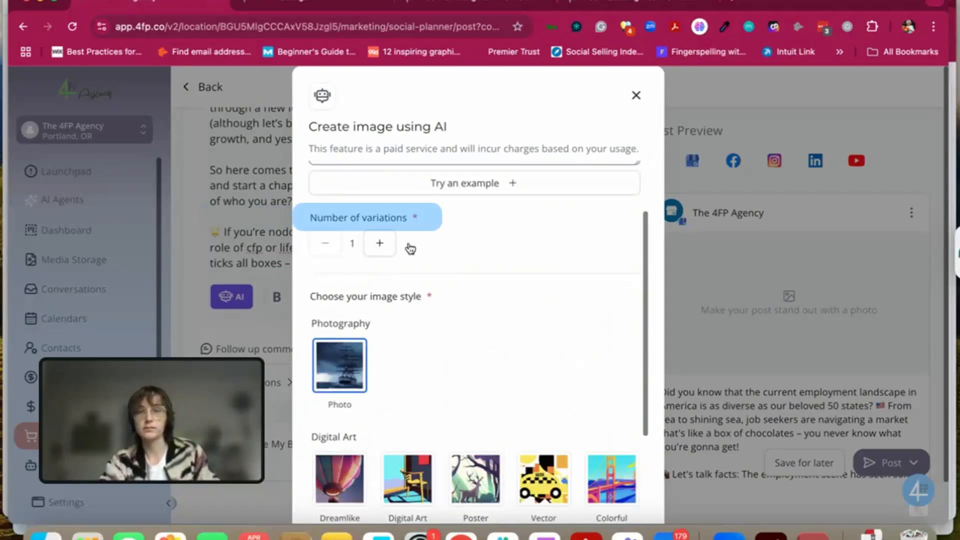
{"action": "left_click", "coordinate": [380, 243]}
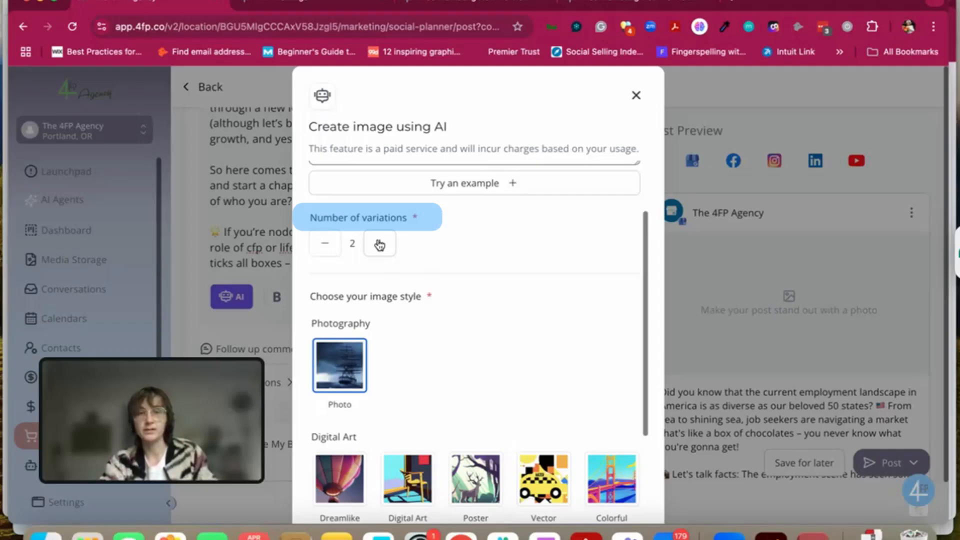
{"action": "left_click", "coordinate": [380, 243]}
{"action": "left_click", "coordinate": [379, 244]}
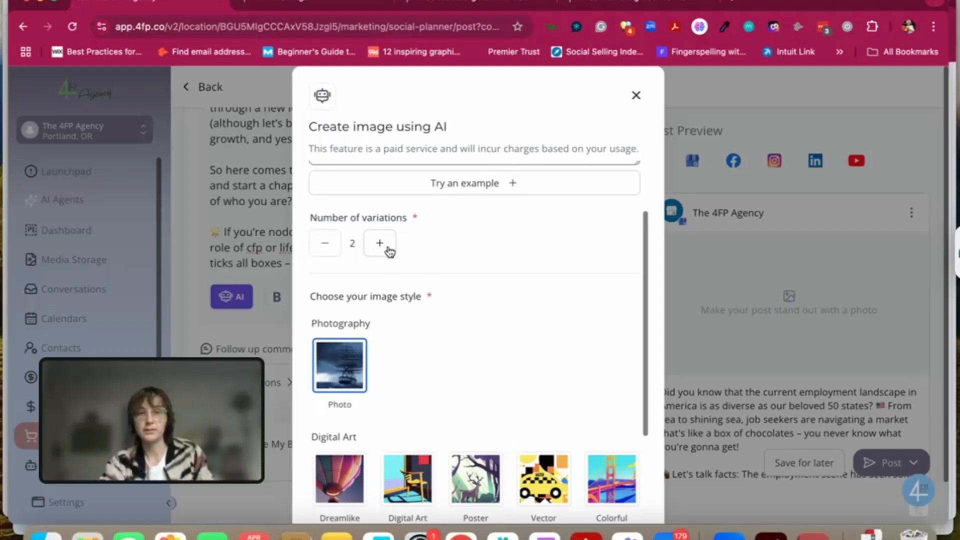
{"action": "left_click", "coordinate": [325, 244]}
{"action": "left_click", "coordinate": [325, 244]}
{"action": "left_click", "coordinate": [325, 243]}
Step: Try out the Pastel Art, Sketch and Watercolor styles for the AI image
{"action": "scroll", "coordinate": [500, 358], "scroll_direction": "down", "scroll_amount": 1}
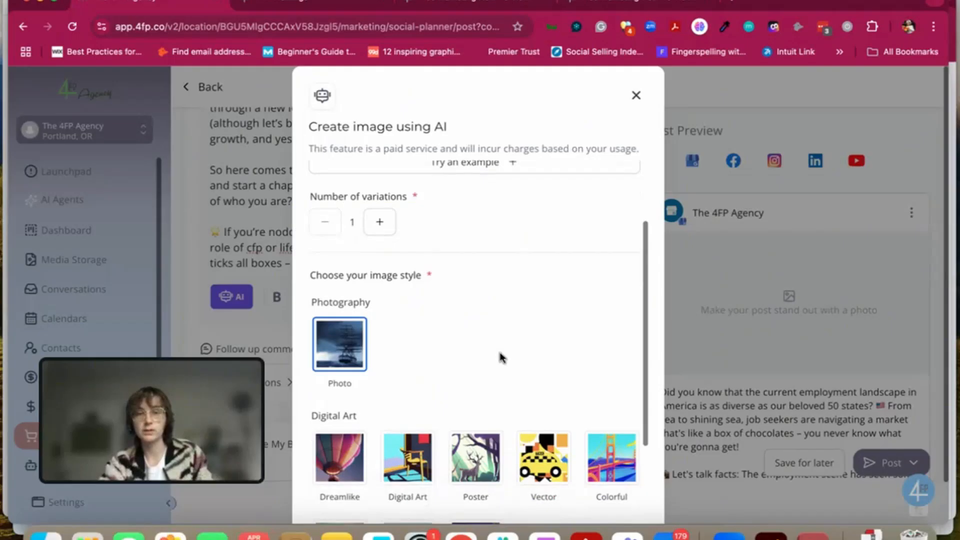
{"action": "scroll", "coordinate": [500, 358], "scroll_direction": "down", "scroll_amount": 2}
{"action": "scroll", "coordinate": [502, 358], "scroll_direction": "down", "scroll_amount": 3}
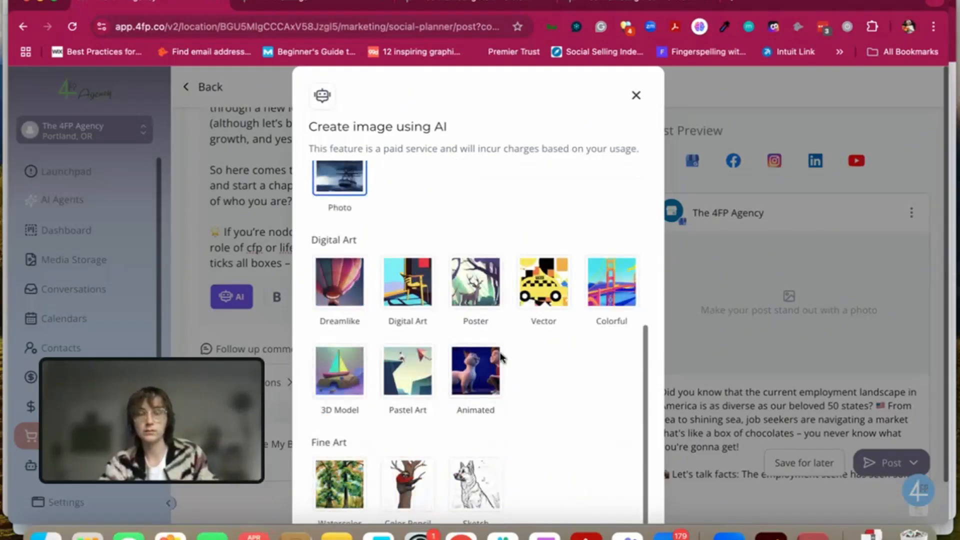
{"action": "scroll", "coordinate": [451, 307], "scroll_direction": "up", "scroll_amount": 2}
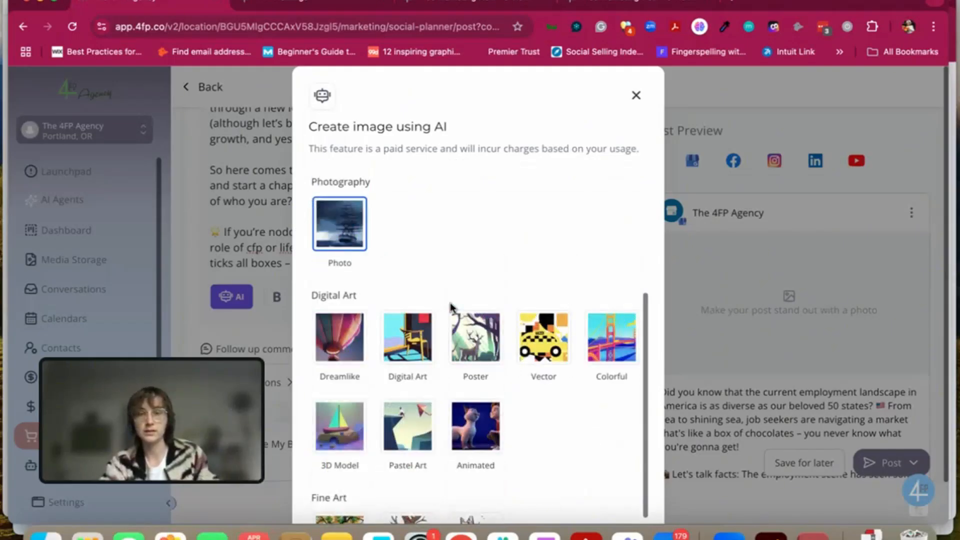
{"action": "scroll", "coordinate": [451, 307], "scroll_direction": "down", "scroll_amount": 2}
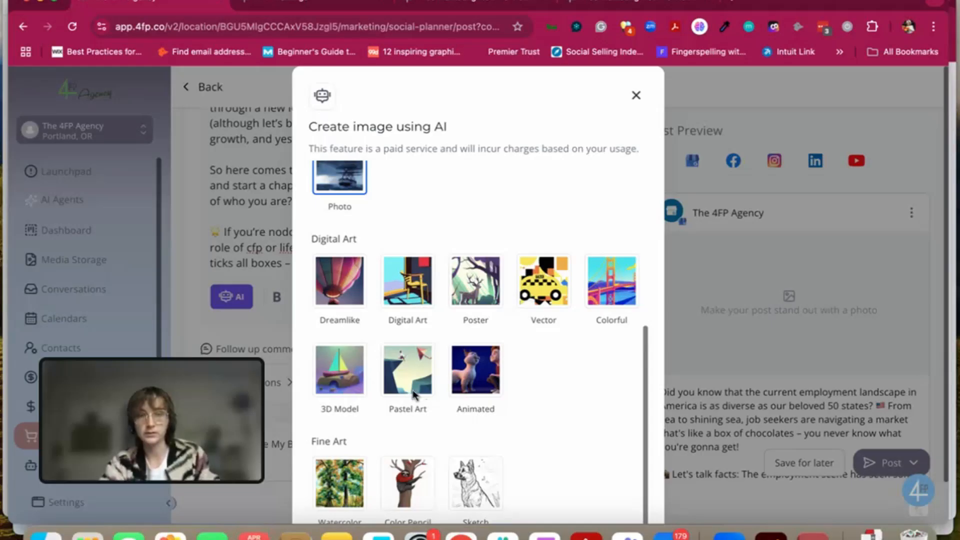
{"action": "left_click", "coordinate": [409, 373]}
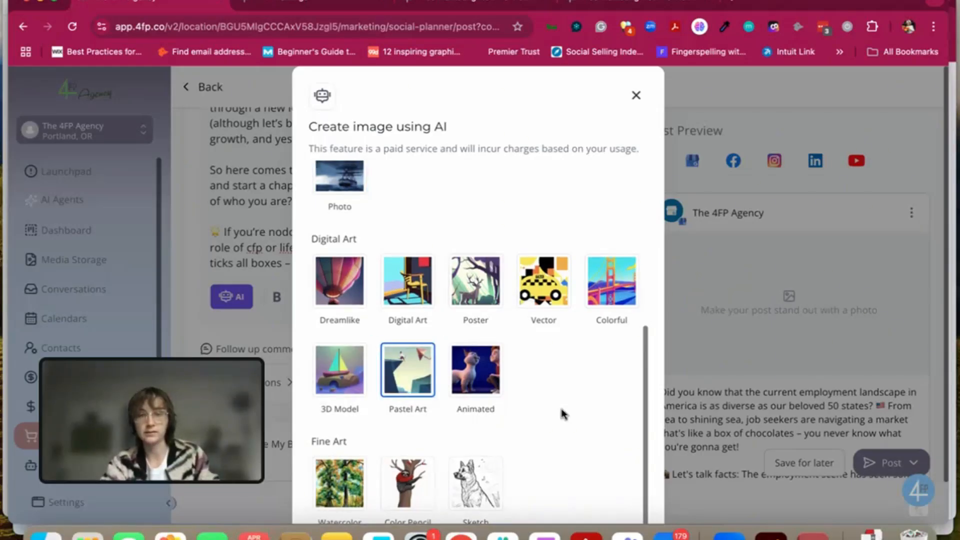
{"action": "scroll", "coordinate": [563, 414], "scroll_direction": "down", "scroll_amount": 2}
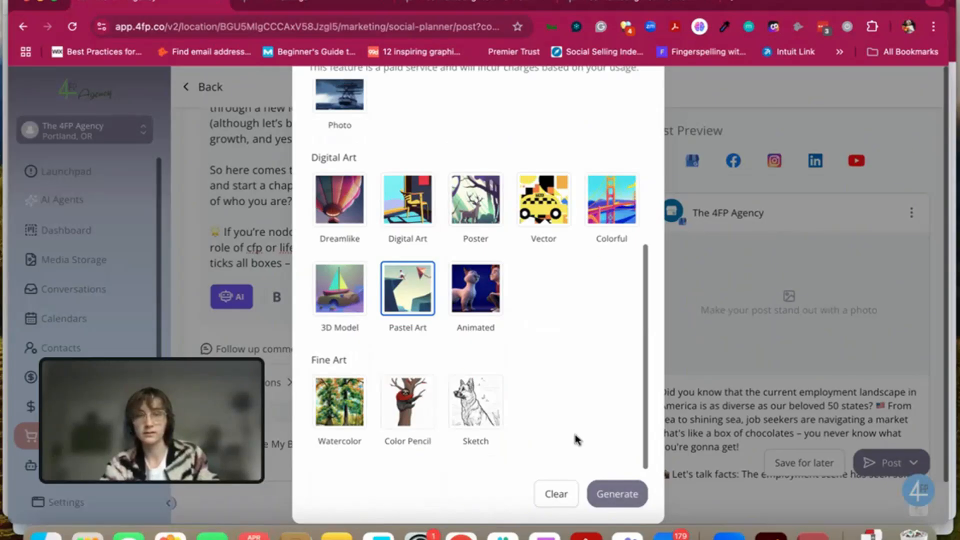
{"action": "left_click", "coordinate": [485, 415]}
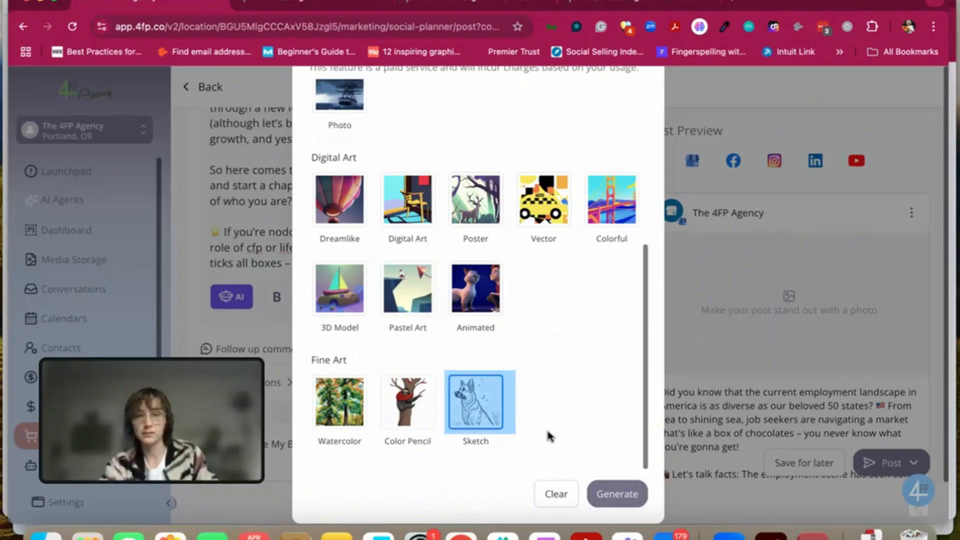
{"action": "left_click", "coordinate": [345, 410]}
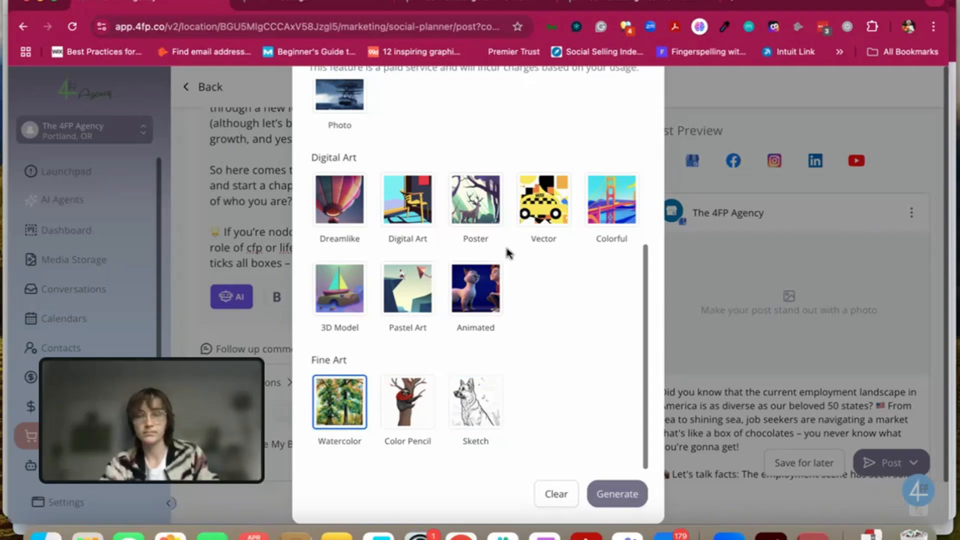
Step: Generate the image in the Pastel Art style and attach the result to the post
{"action": "left_click", "coordinate": [407, 288]}
{"action": "left_click", "coordinate": [612, 494]}
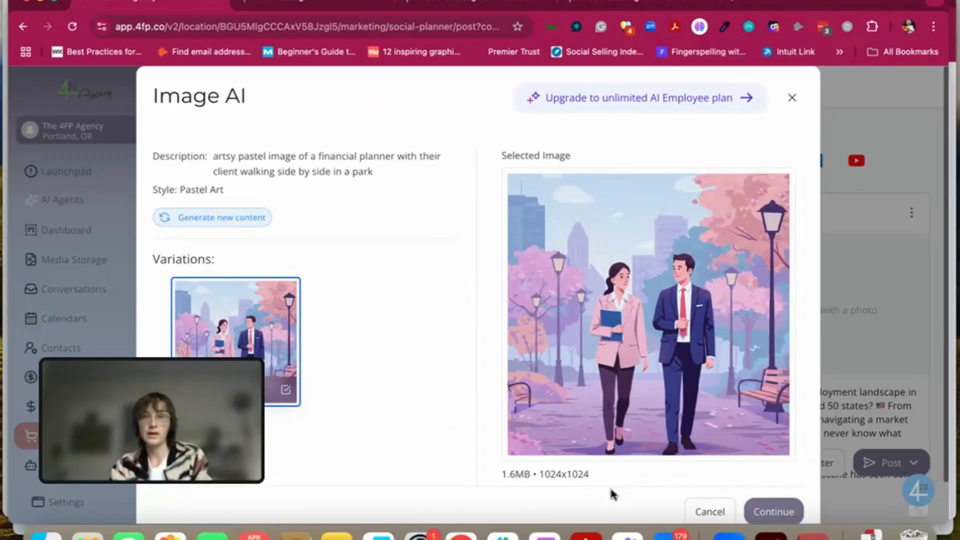
{"action": "scroll", "coordinate": [609, 485], "scroll_direction": "down", "scroll_amount": 1}
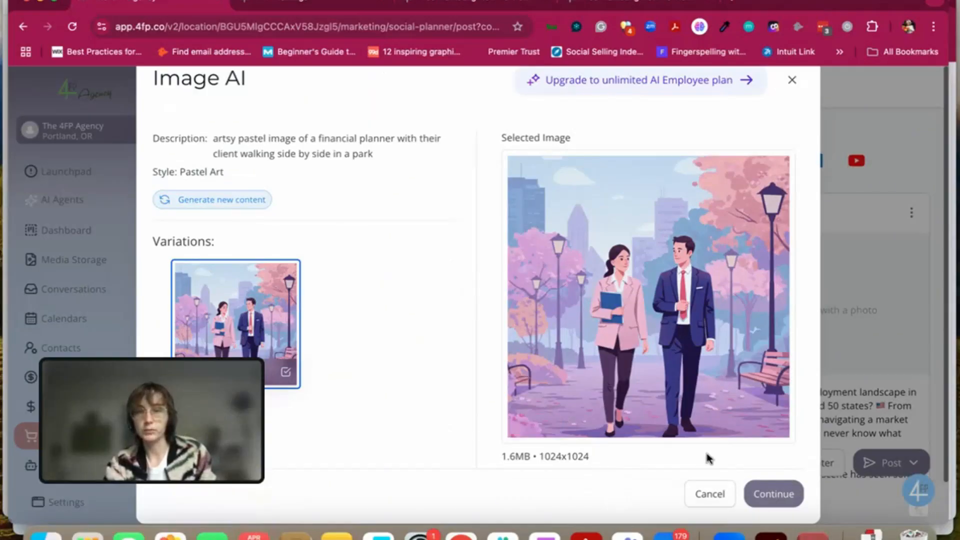
{"action": "left_click", "coordinate": [772, 495]}
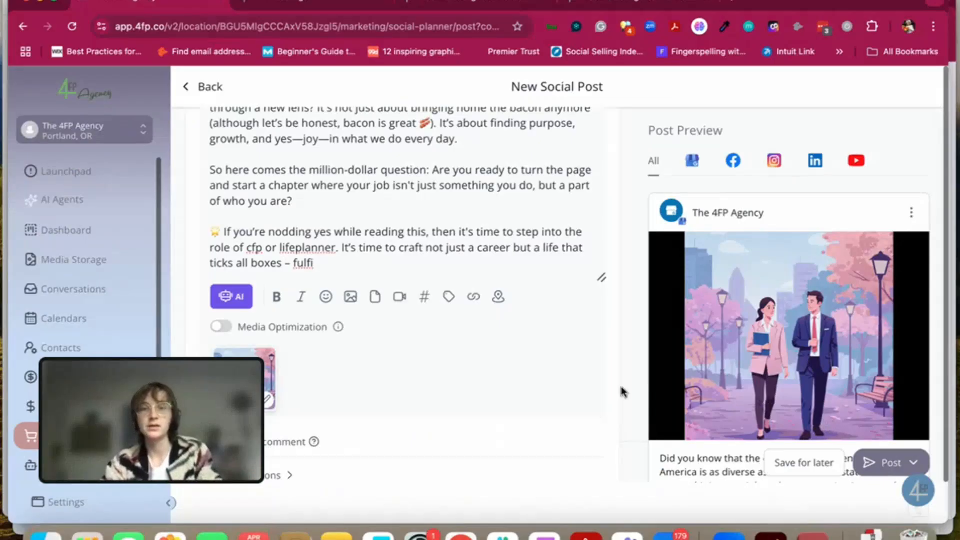
Step: Review the available button labels and post types in the Google My Business options
{"action": "scroll", "coordinate": [623, 392], "scroll_direction": "down", "scroll_amount": 5}
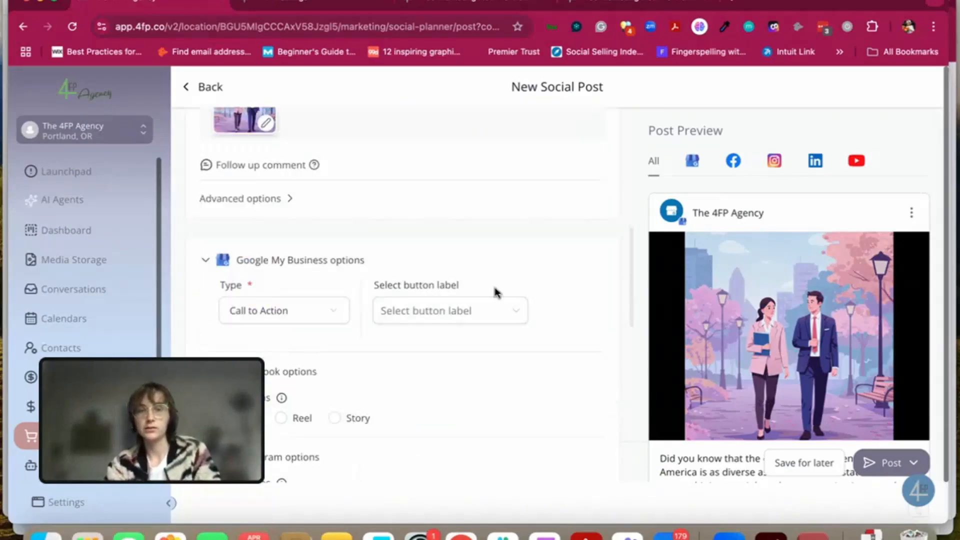
{"action": "scroll", "coordinate": [495, 293], "scroll_direction": "down", "scroll_amount": 1}
{"action": "double_click", "coordinate": [461, 273]}
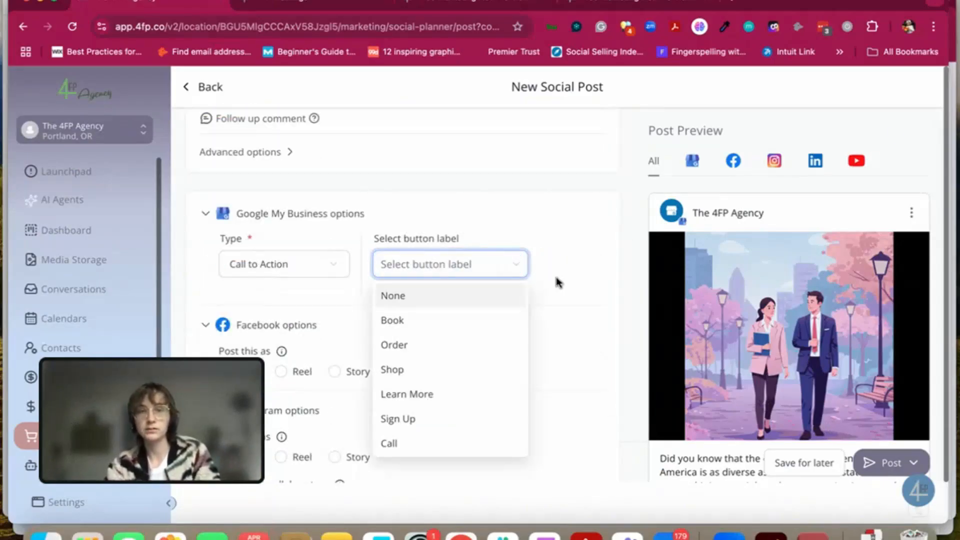
{"action": "scroll", "coordinate": [550, 280], "scroll_direction": "down", "scroll_amount": 3}
{"action": "double_click", "coordinate": [311, 122]}
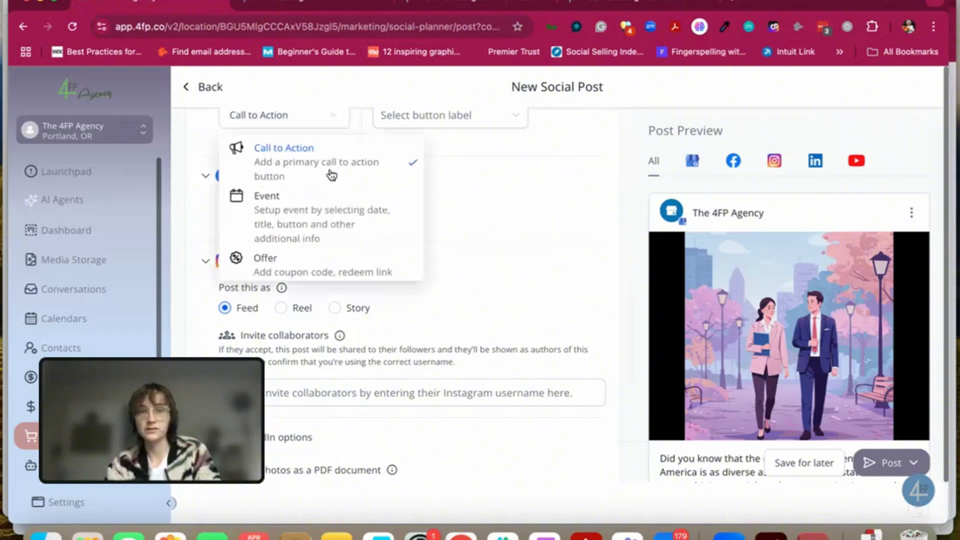
{"action": "left_click", "coordinate": [506, 241]}
Step: Examine the Facebook, Instagram, LinkedIn and YouTube posting options, including Instagram collaborators and posting photos as a PDF document
{"action": "scroll", "coordinate": [302, 200], "scroll_direction": "down", "scroll_amount": 1}
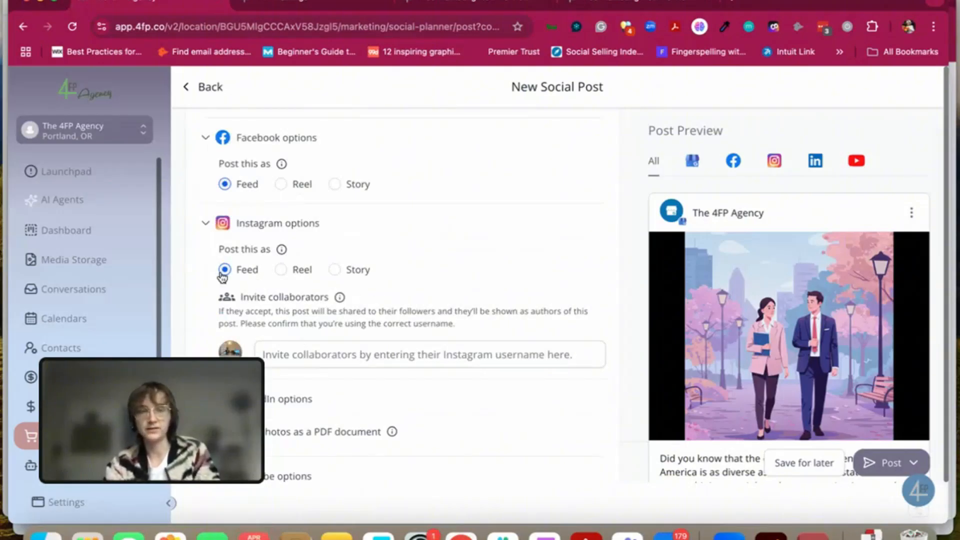
{"action": "scroll", "coordinate": [390, 289], "scroll_direction": "down", "scroll_amount": 3}
{"action": "left_click", "coordinate": [359, 223]}
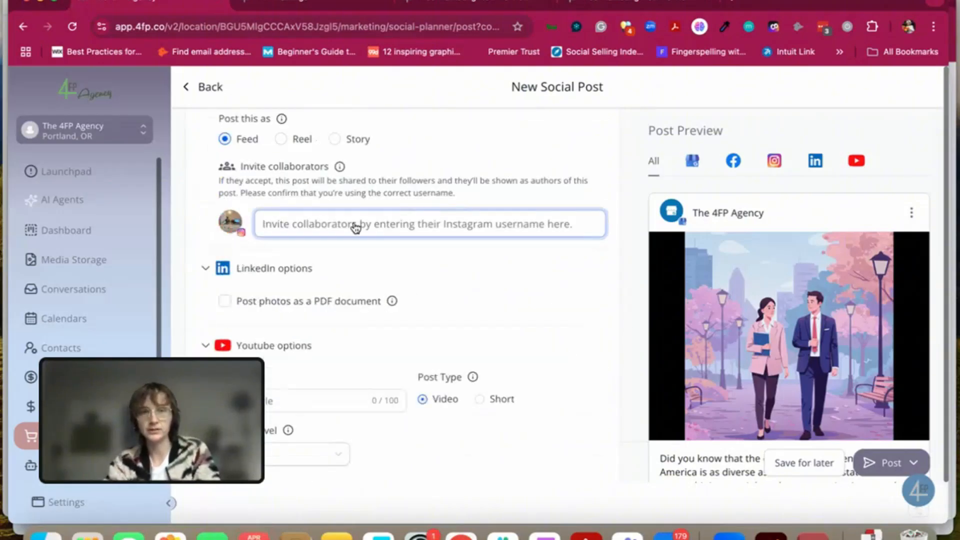
{"action": "scroll", "coordinate": [495, 280], "scroll_direction": "down", "scroll_amount": 4}
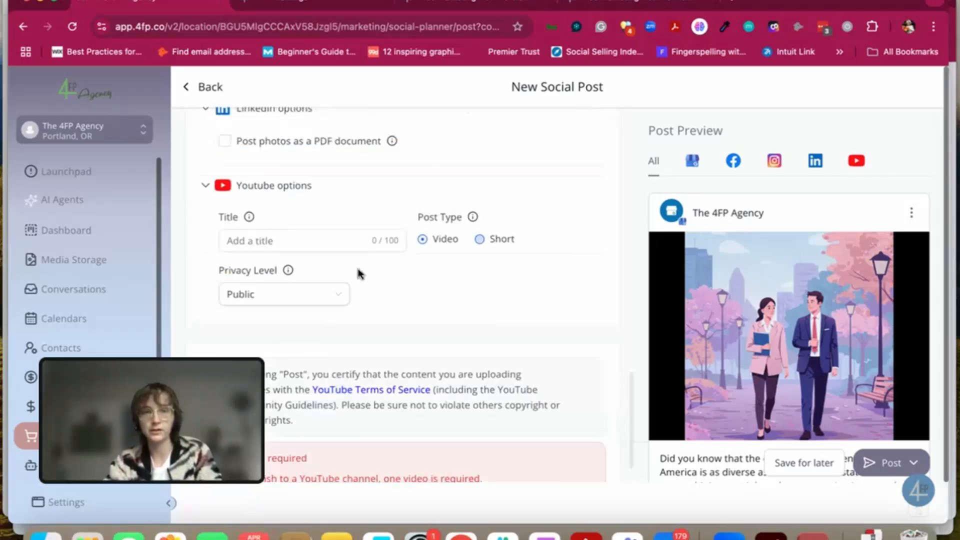
{"action": "scroll", "coordinate": [325, 280], "scroll_direction": "up", "scroll_amount": 2}
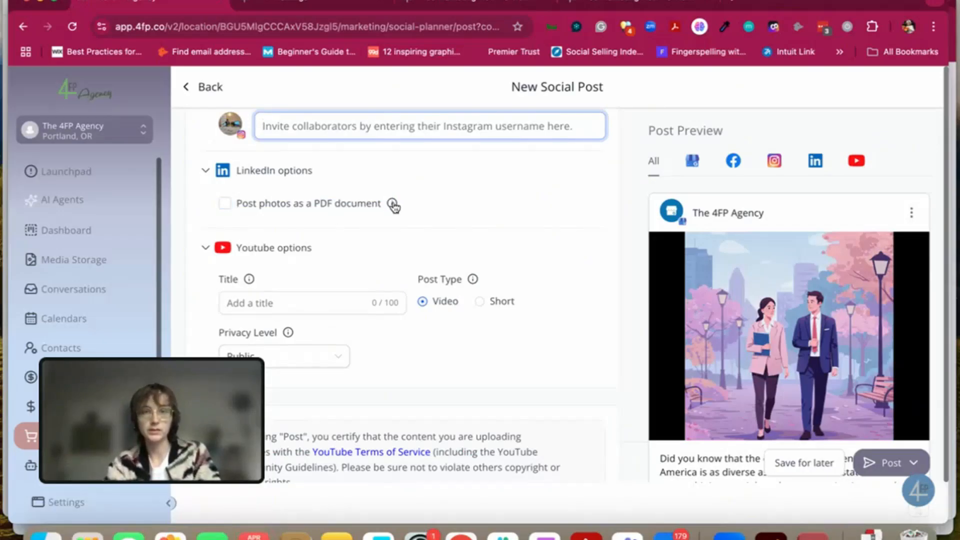
{"action": "mouse_move", "coordinate": [393, 205]}
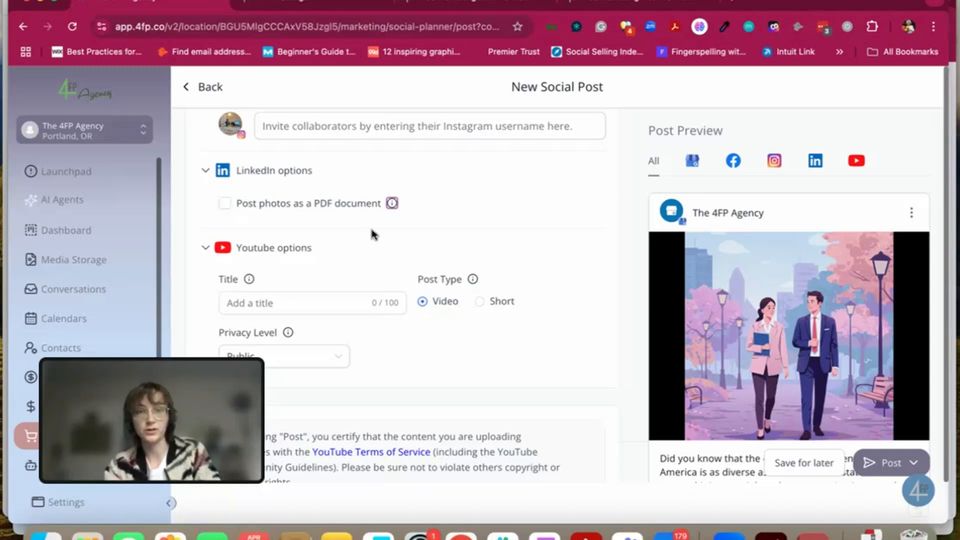
{"action": "scroll", "coordinate": [463, 213], "scroll_direction": "down", "scroll_amount": 3}
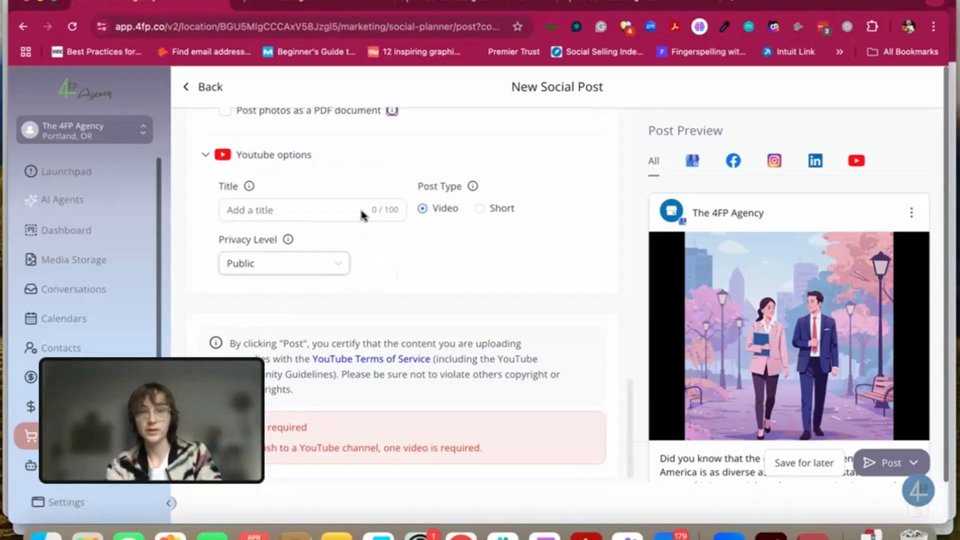
{"action": "scroll", "coordinate": [497, 280], "scroll_direction": "down", "scroll_amount": 1}
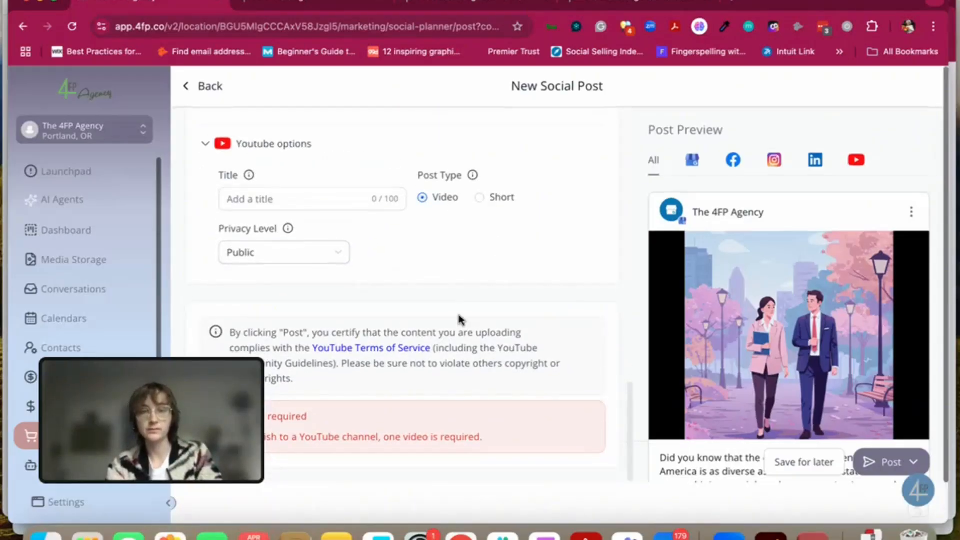
{"action": "scroll", "coordinate": [382, 231], "scroll_direction": "up", "scroll_amount": 3}
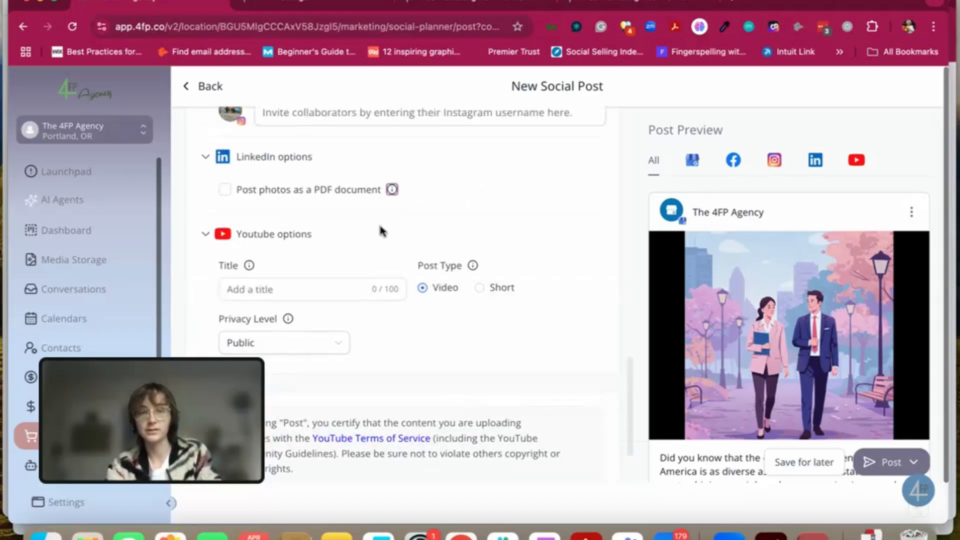
Step: Examine the YouTube title, post type and privacy level options and the YouTube posting terms and requirements below them
{"action": "scroll", "coordinate": [382, 231], "scroll_direction": "down", "scroll_amount": 1}
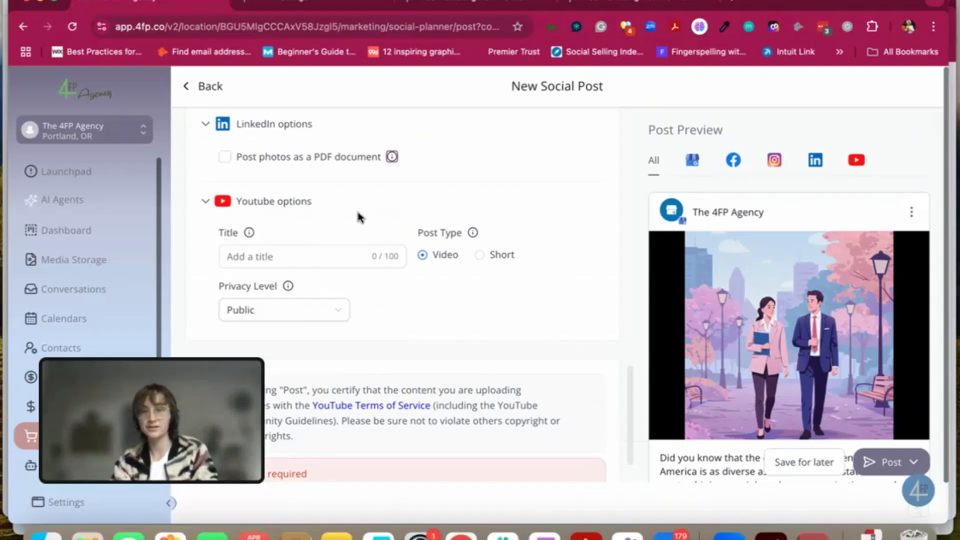
{"action": "scroll", "coordinate": [359, 216], "scroll_direction": "down", "scroll_amount": 1}
{"action": "scroll", "coordinate": [364, 196], "scroll_direction": "down", "scroll_amount": 1}
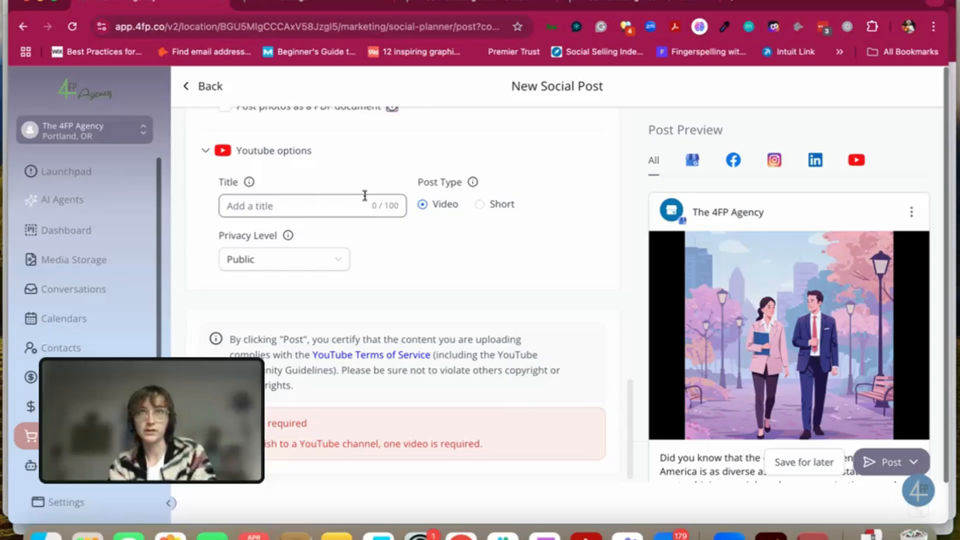
{"action": "scroll", "coordinate": [413, 270], "scroll_direction": "down", "scroll_amount": 1}
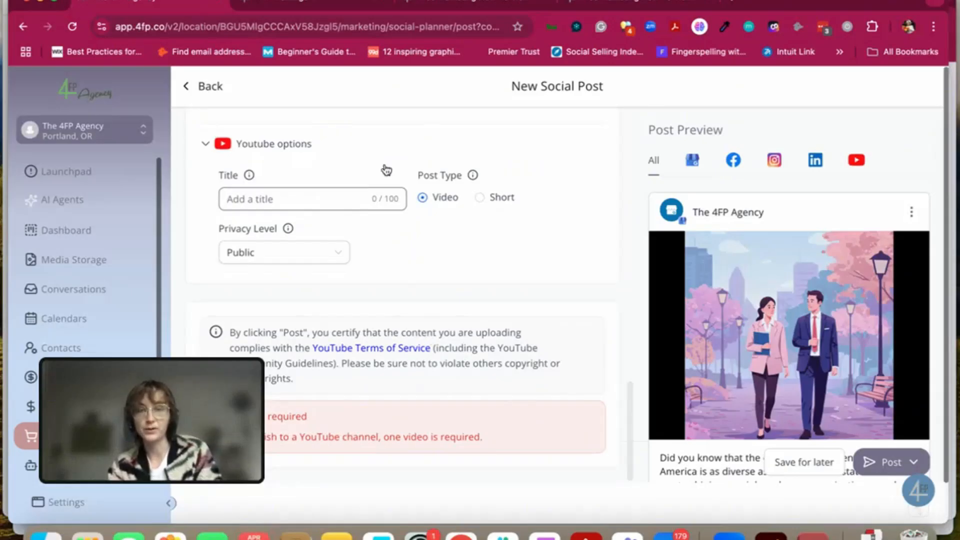
Step: Review the options for saving the post for later or publishing it, including immediate posting, scheduling, approval and recurring posts
{"action": "scroll", "coordinate": [386, 170], "scroll_direction": "up", "scroll_amount": 10}
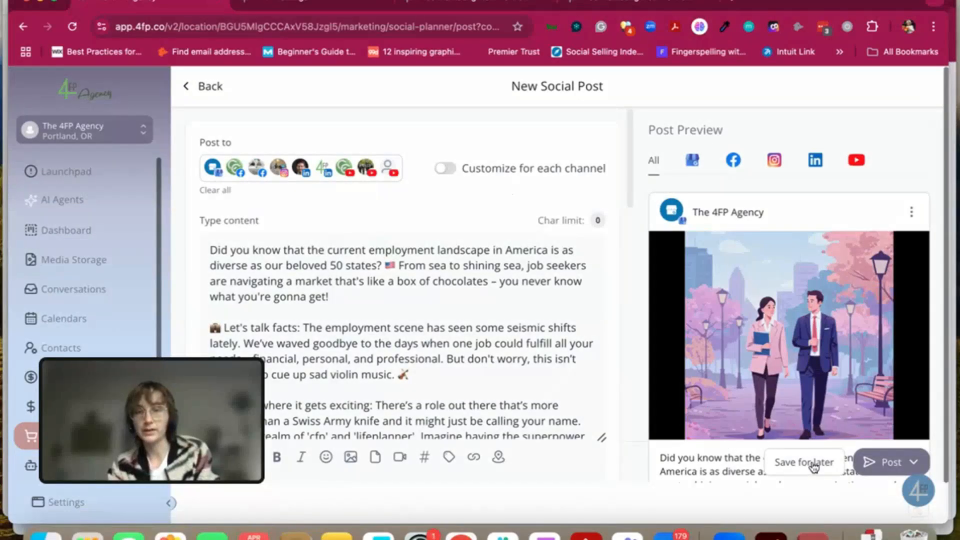
{"action": "left_click", "coordinate": [814, 465]}
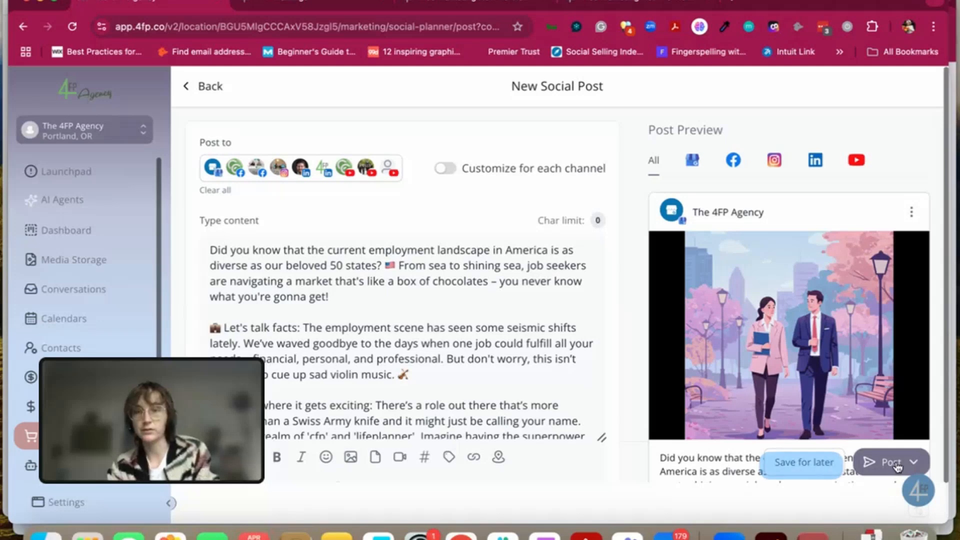
{"action": "left_click", "coordinate": [896, 462]}
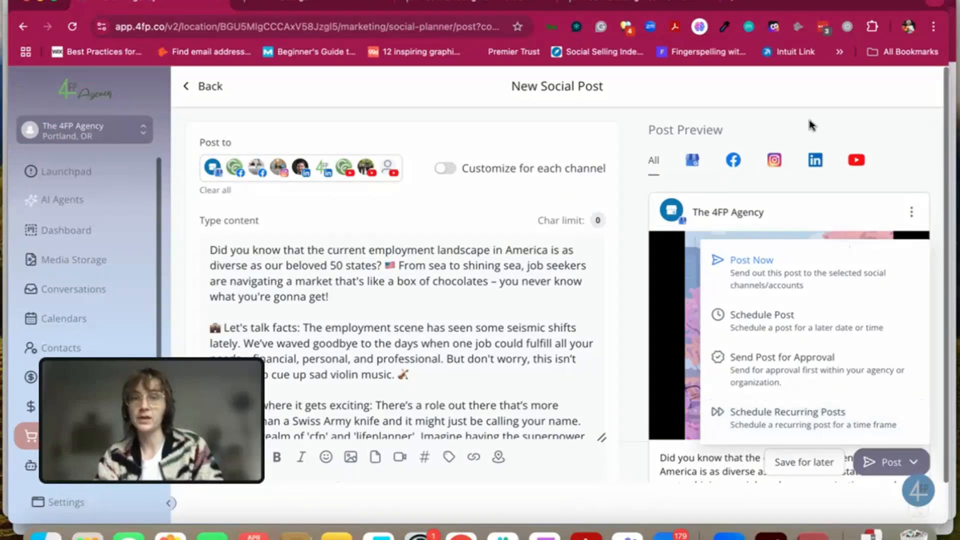
{"action": "left_click", "coordinate": [811, 125]}
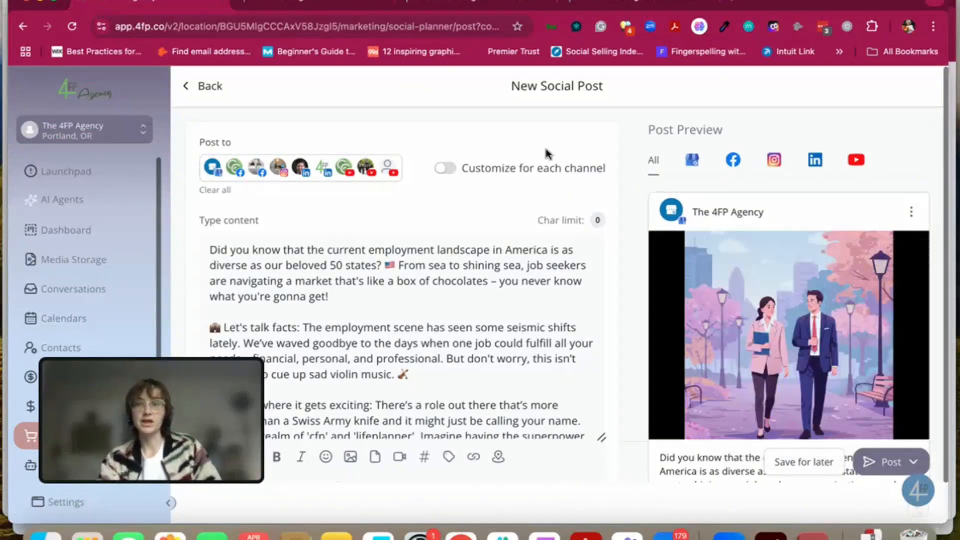